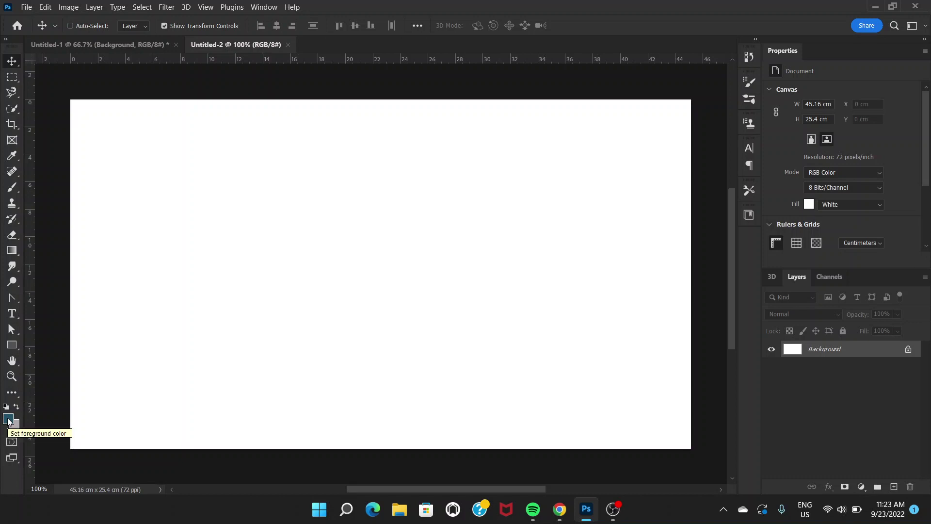
# Fill the whole canvas with light blue 78aec6.
pyautogui.click(8, 420)
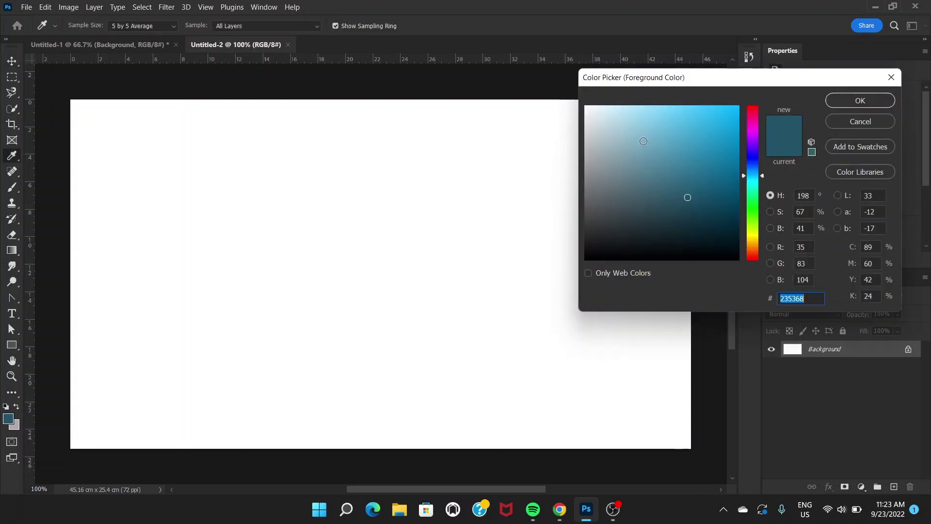
pyautogui.click(647, 138)
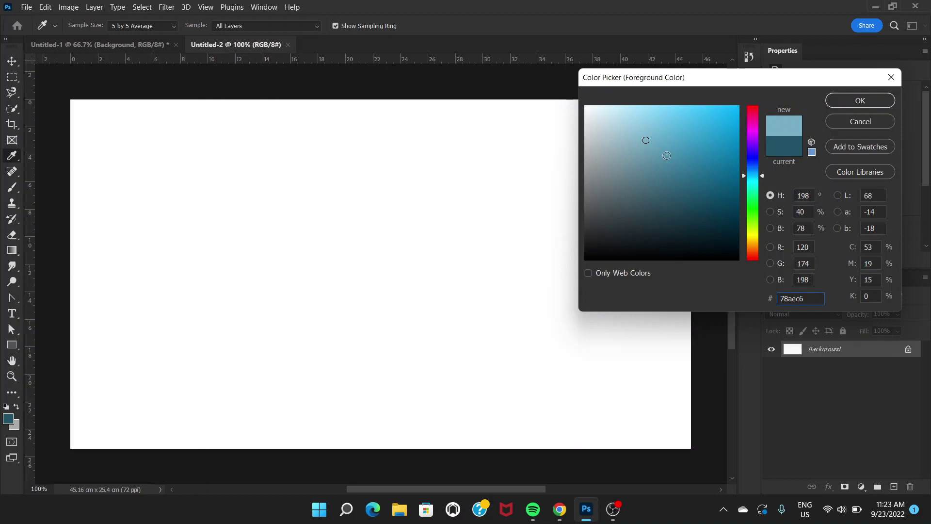
pyautogui.click(847, 103)
pyautogui.press('v')
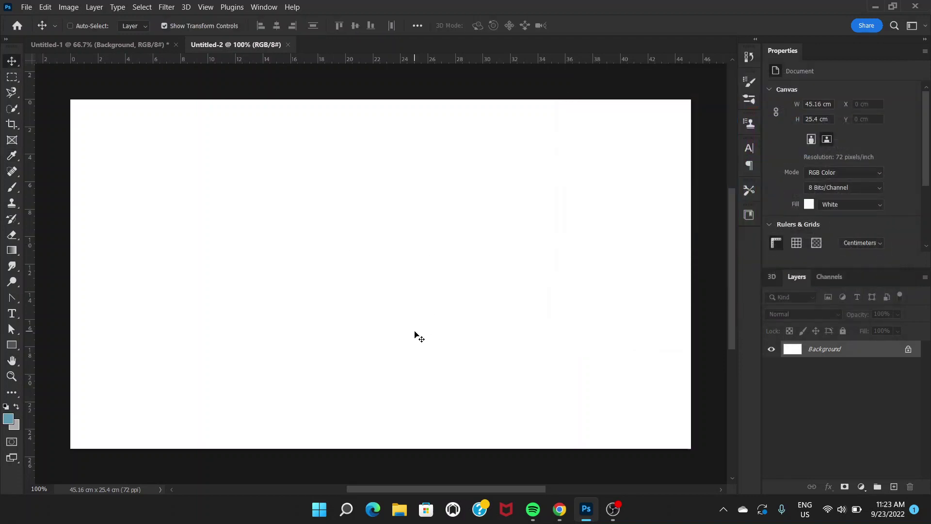
pyautogui.hotkey('alt', 'BackSpace')
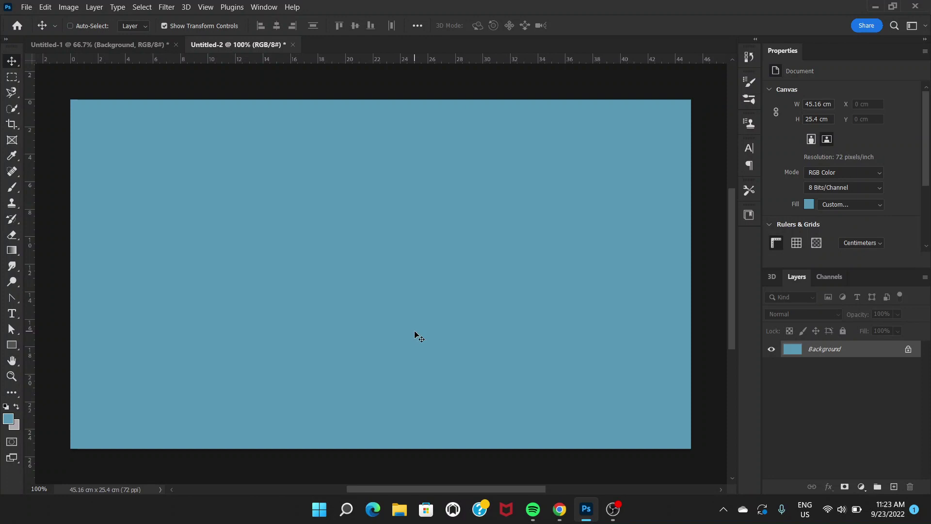
# Set the foreground colour to darker blue 37718a.
pyautogui.click(8, 418)
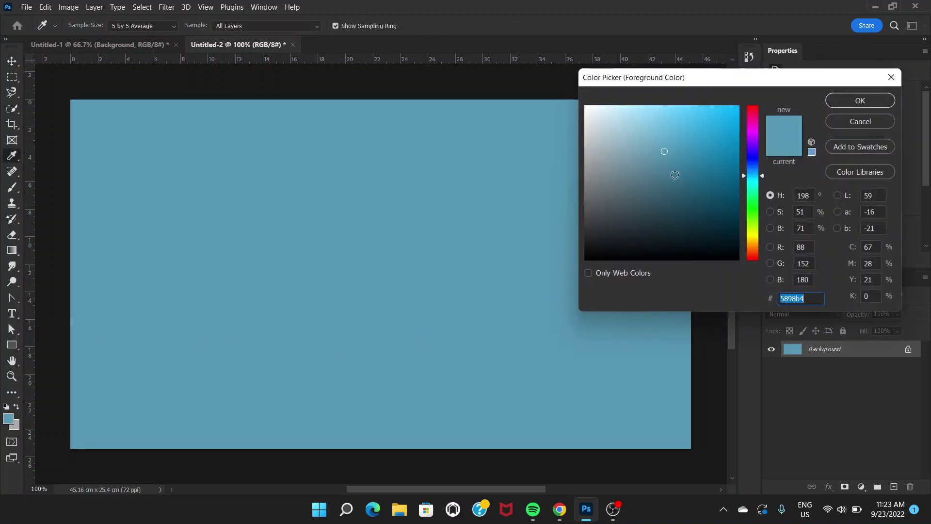
pyautogui.click(677, 177)
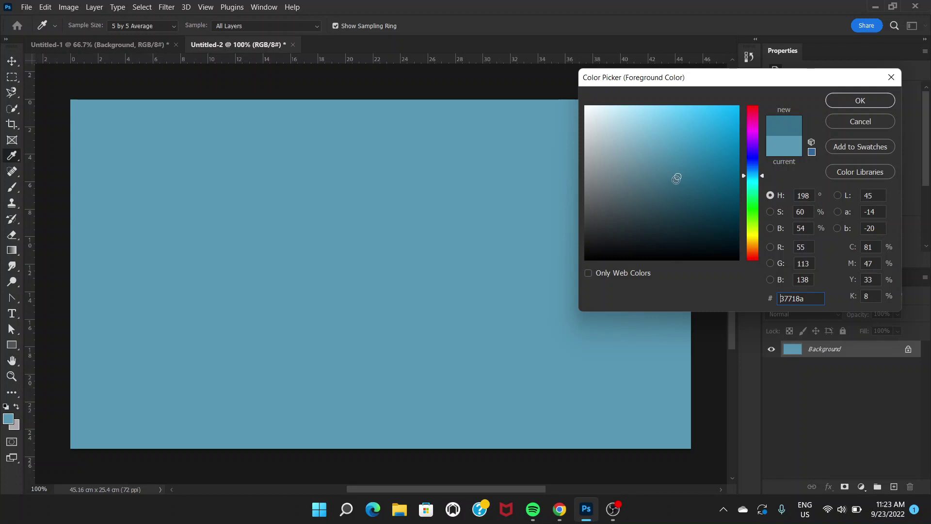
pyautogui.click(860, 100)
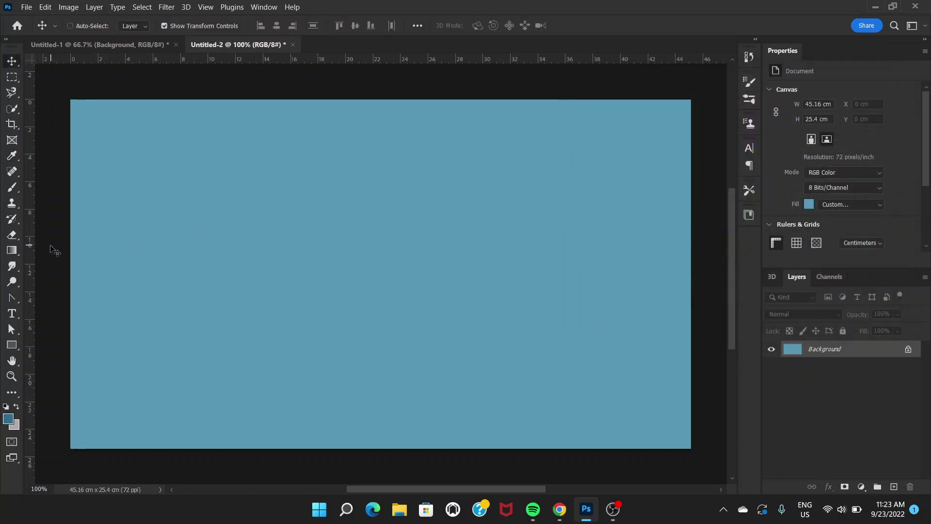
# Select the Gradient Tool with the Basics Foreground to Transparent preset.
pyautogui.click(12, 251)
pyautogui.click(49, 251)
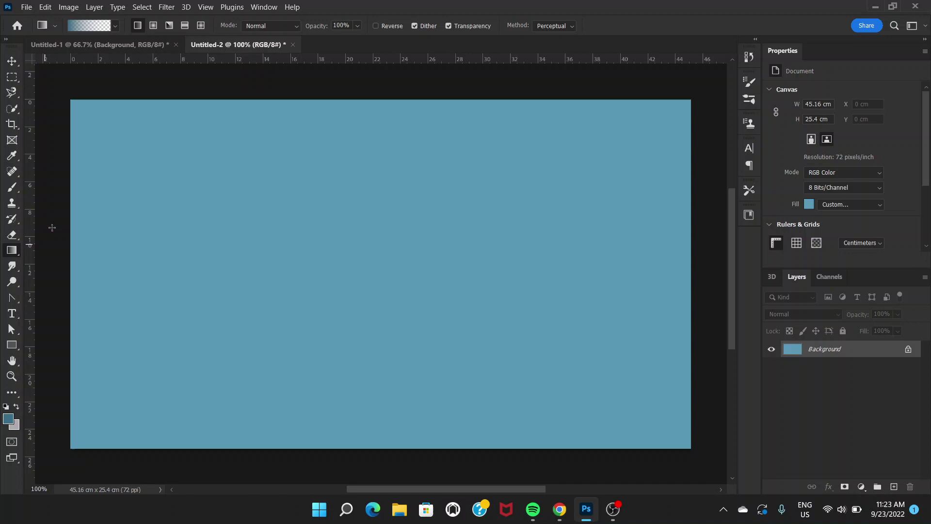
pyautogui.click(115, 22)
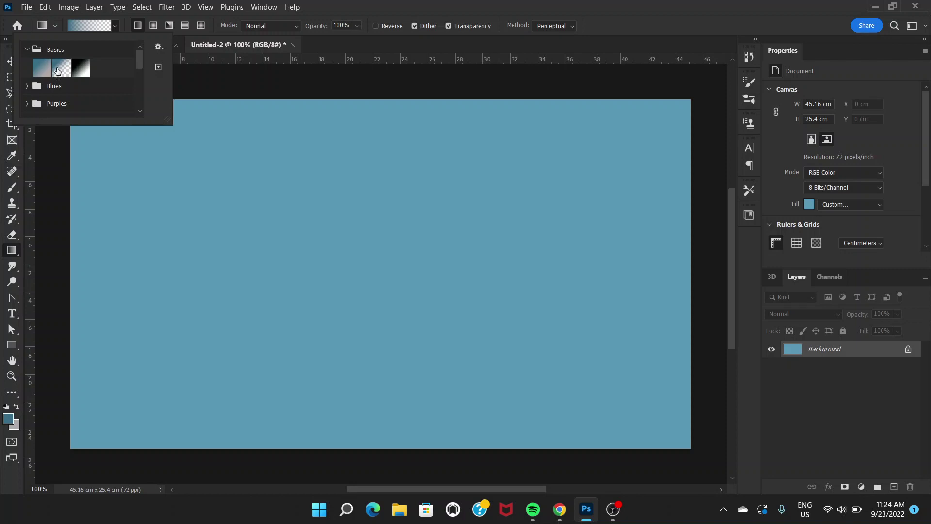
pyautogui.click(57, 71)
pyautogui.click(116, 27)
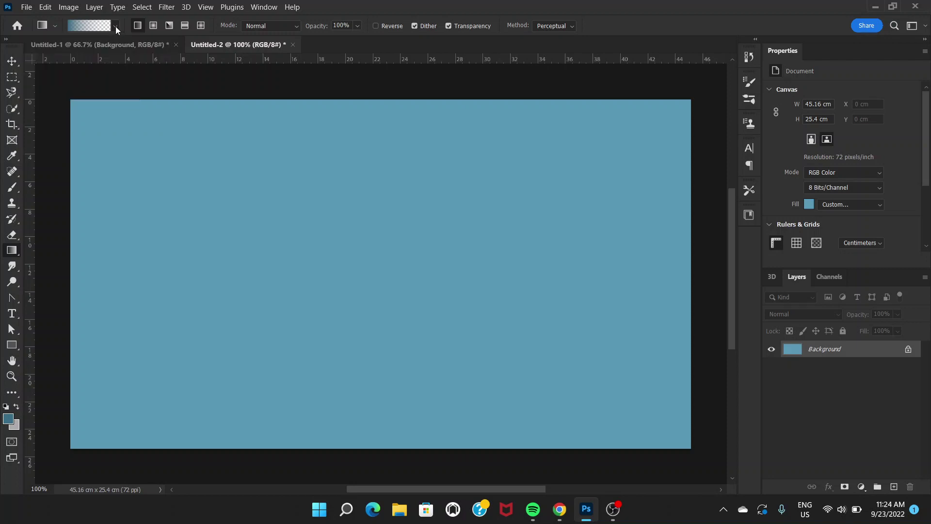
# Draw a diagonal gradient that darkens toward the lower right, redoing it until satisfied.
pyautogui.moveTo(163, 151); pyautogui.dragTo(221, 185)
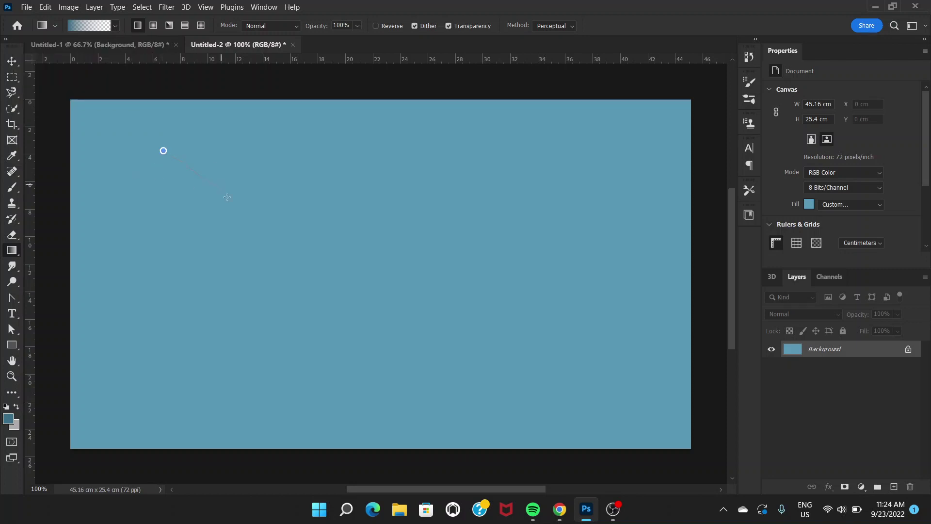
pyautogui.moveTo(391, 356); pyautogui.dragTo(391, 356)
pyautogui.hotkey('ctrl', 'z')
pyautogui.moveTo(691, 457); pyautogui.dragTo(439, 292)
pyautogui.moveTo(396, 253); pyautogui.dragTo(273, 230)
pyautogui.moveTo(254, 195); pyautogui.dragTo(253, 195)
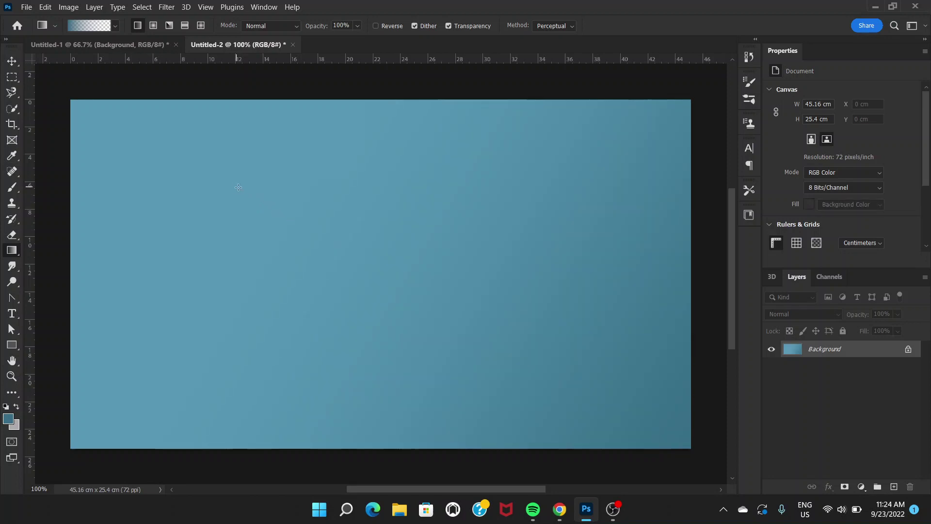
pyautogui.hotkey('ctrl', 'z')
pyautogui.moveTo(528, 348); pyautogui.dragTo(240, 144)
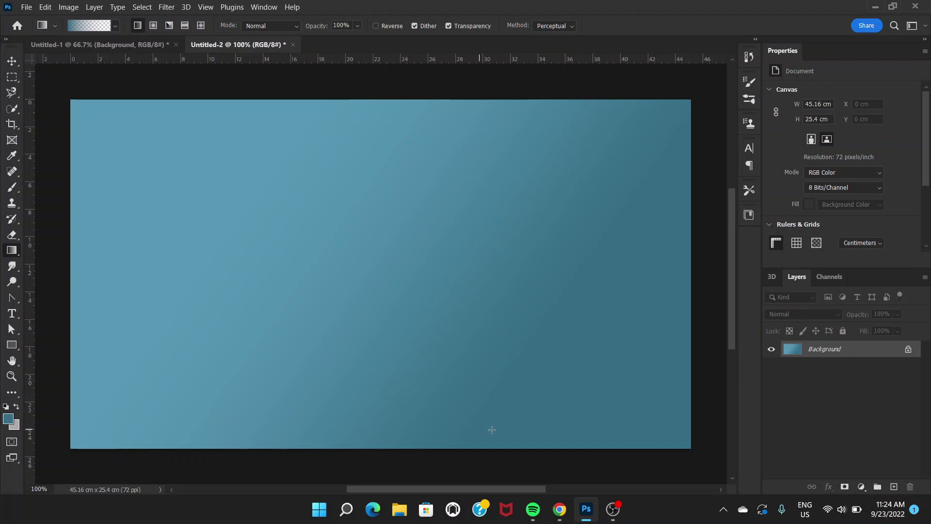
pyautogui.moveTo(406, 305); pyautogui.dragTo(504, 397)
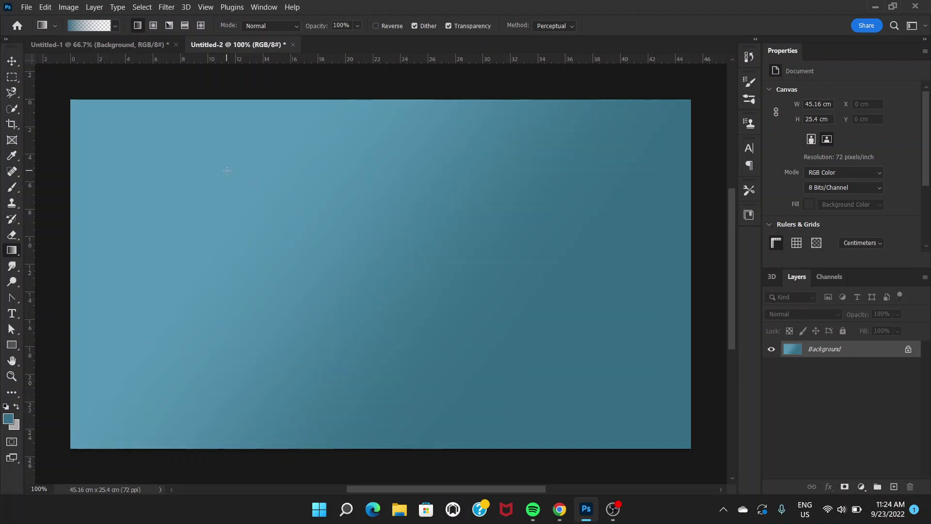
# Add the horizontal text 'Ps' in the middle of the canvas.
pyautogui.click(14, 318)
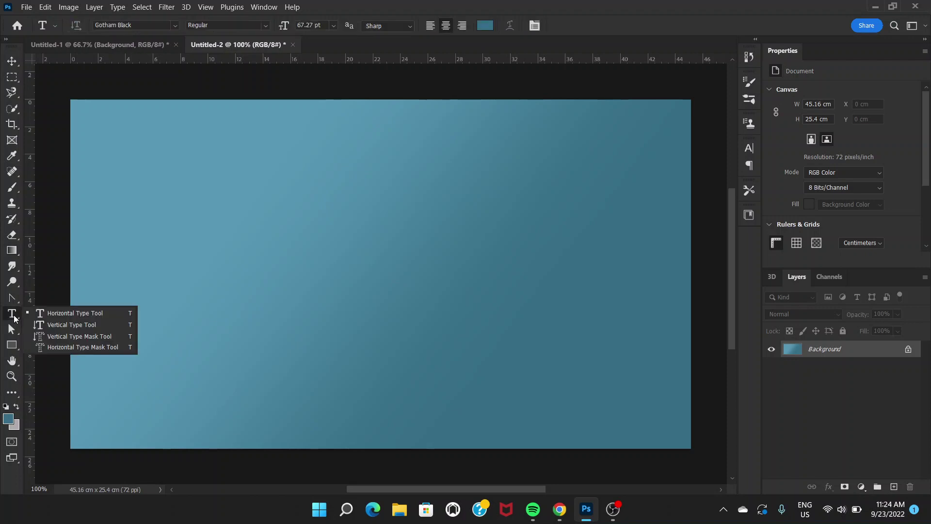
pyautogui.click(48, 316)
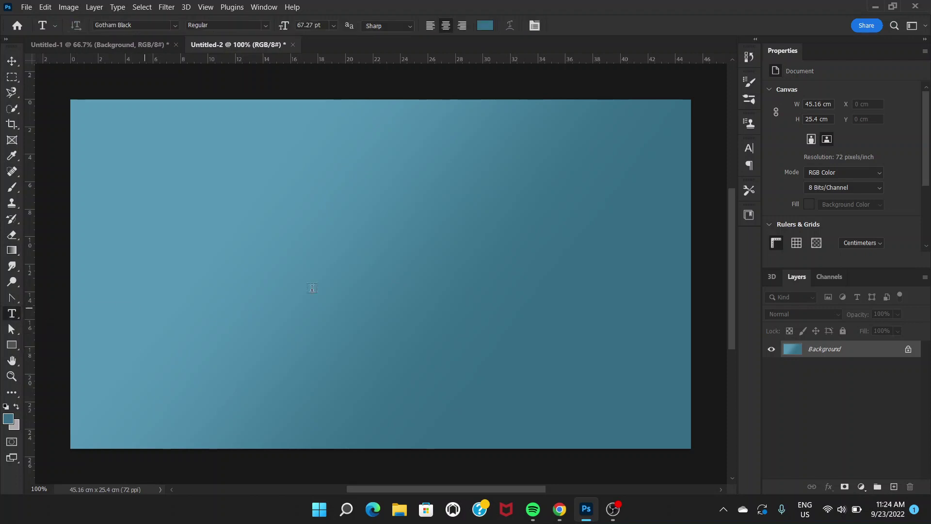
pyautogui.click(310, 250)
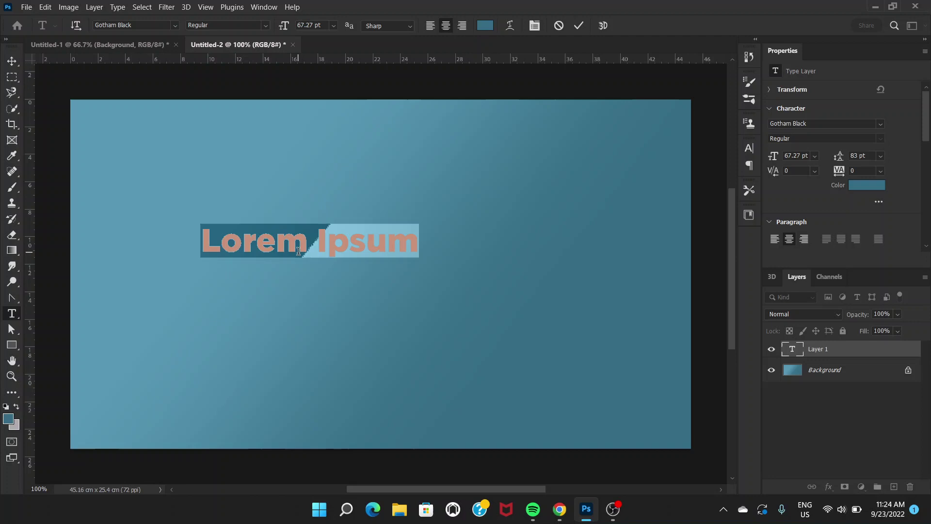
pyautogui.write('Ps')
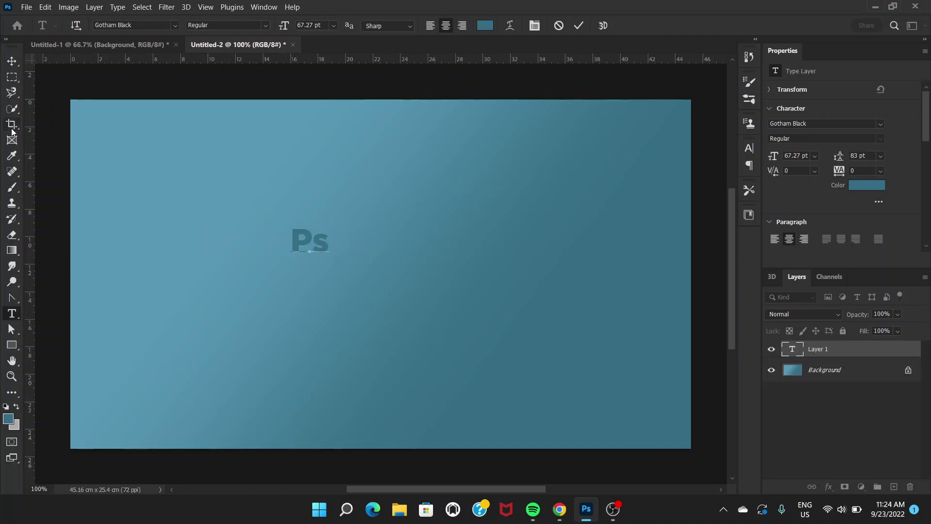
pyautogui.click(12, 61)
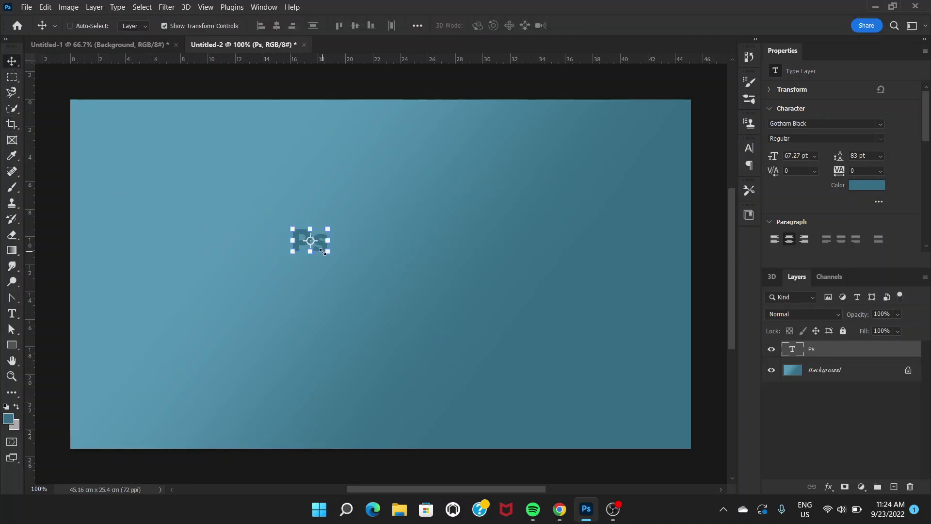
# Enlarge the Ps text and shift it up and left.
pyautogui.moveTo(323, 251); pyautogui.dragTo(503, 408)
pyautogui.moveTo(492, 303); pyautogui.dragTo(437, 256)
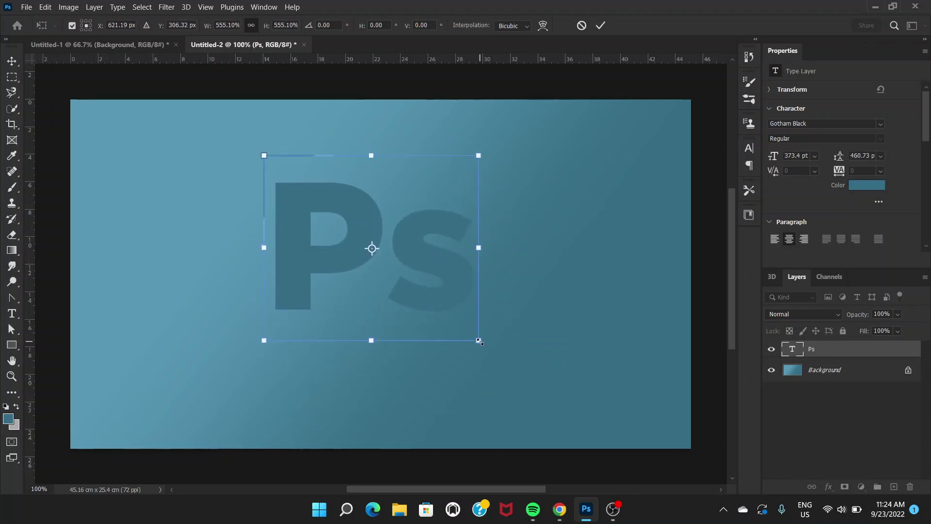
pyautogui.moveTo(480, 341); pyautogui.dragTo(511, 369)
pyautogui.moveTo(349, 272); pyautogui.dragTo(335, 271)
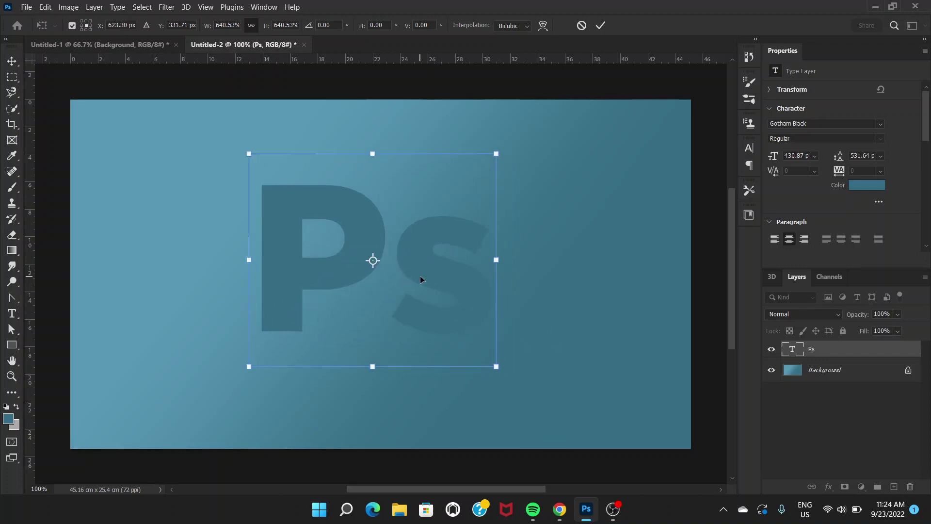
pyautogui.press('Return')
pyautogui.moveTo(421, 259); pyautogui.dragTo(419, 256)
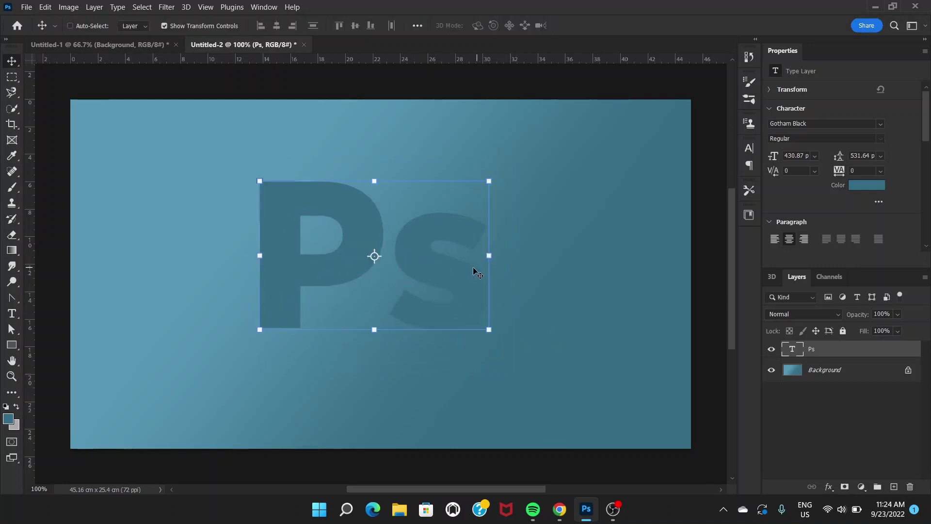
# Set the Ps text colour to dark slate blue 36505b.
pyautogui.click(867, 185)
pyautogui.click(657, 155)
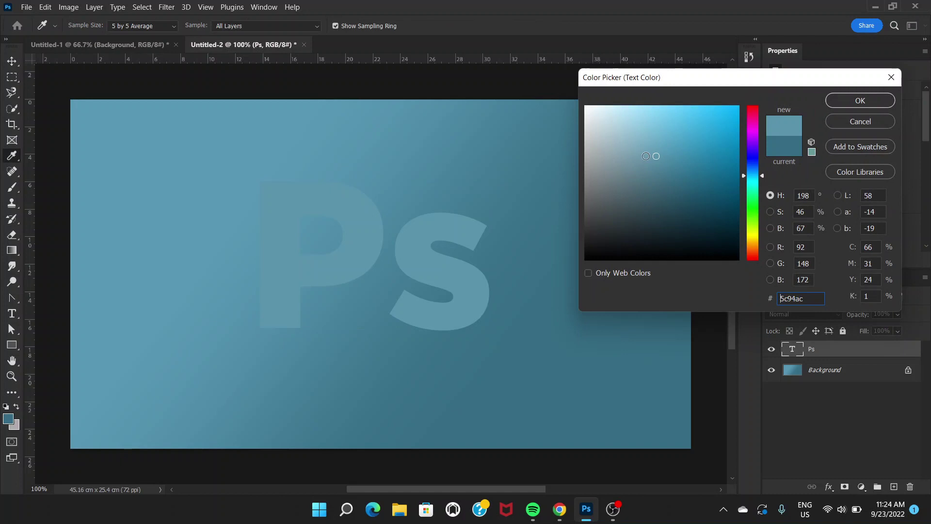
pyautogui.click(649, 206)
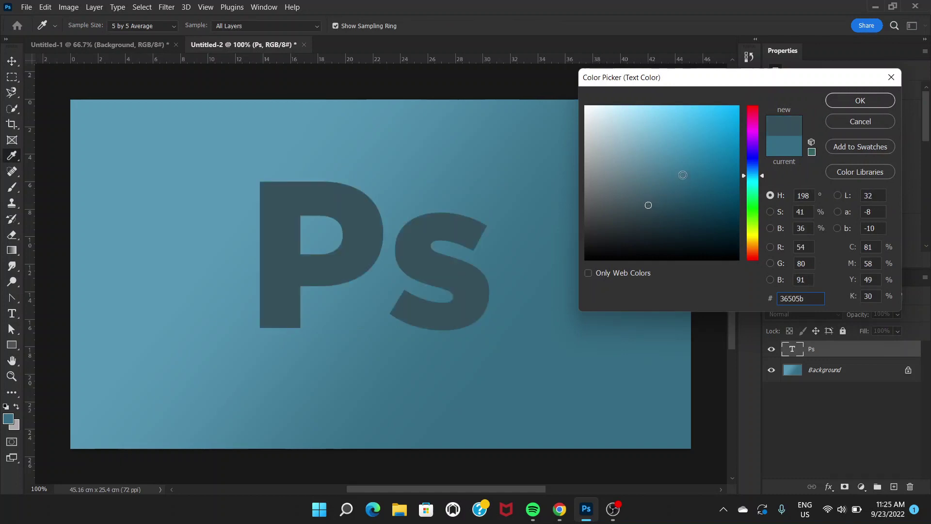
pyautogui.click(841, 103)
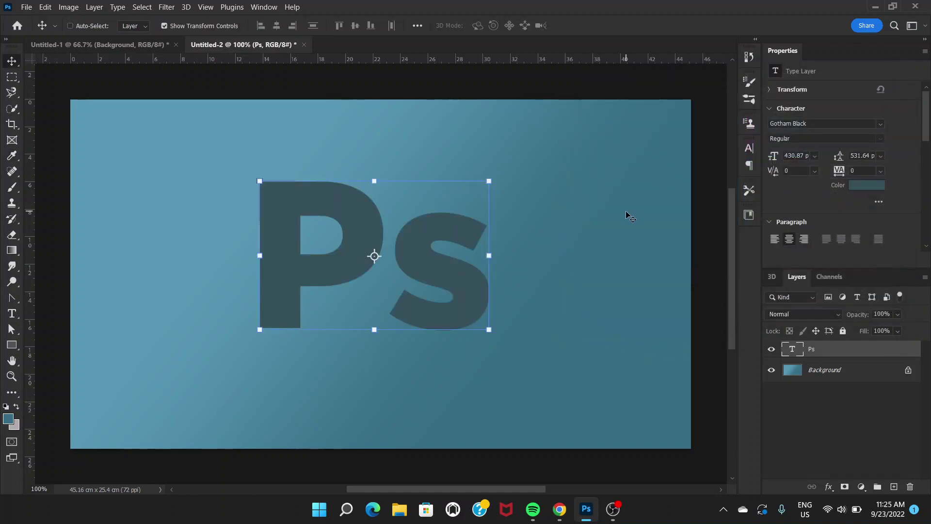
# Scale the Ps text up to about 117% and move it up and right.
pyautogui.hotkey('ctrl', 't')
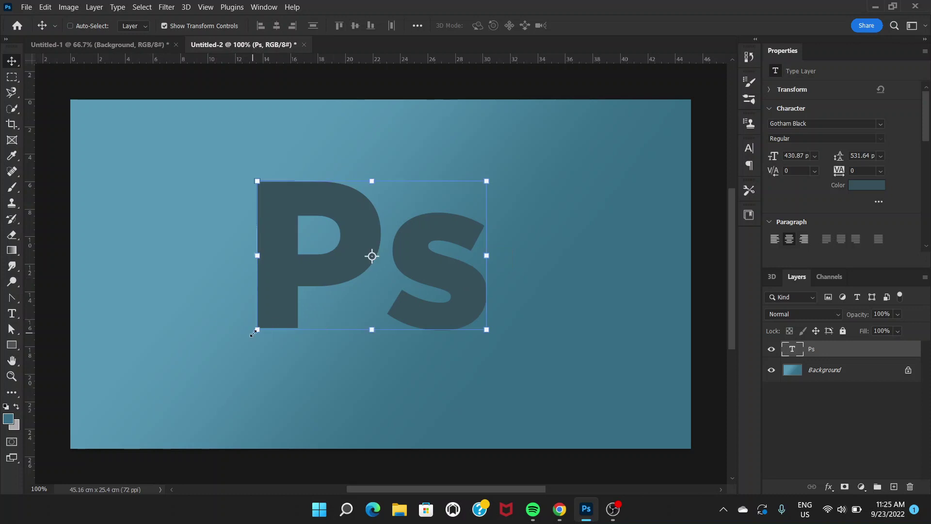
pyautogui.moveTo(253, 334); pyautogui.dragTo(216, 369)
pyautogui.moveTo(458, 181); pyautogui.dragTo(498, 146)
pyautogui.doubleClick(437, 281)
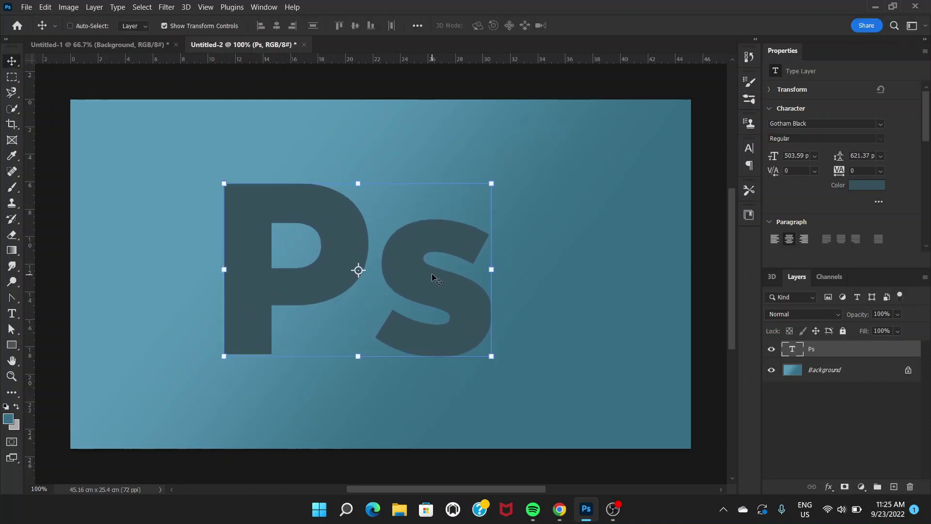
pyautogui.moveTo(436, 272); pyautogui.dragTo(459, 248)
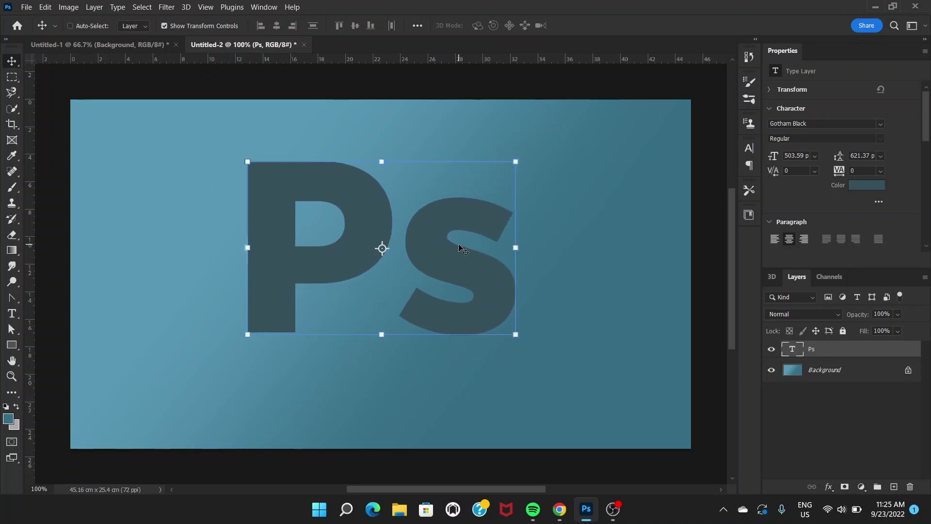
# Align the Ps text to the Background layer, centred horizontally and vertically on the canvas.
pyautogui.click(846, 376)
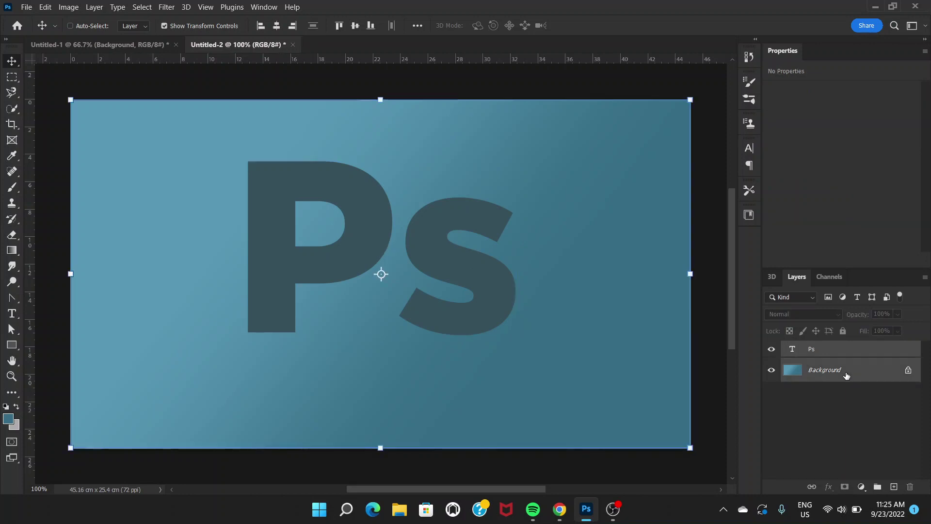
pyautogui.click(276, 27)
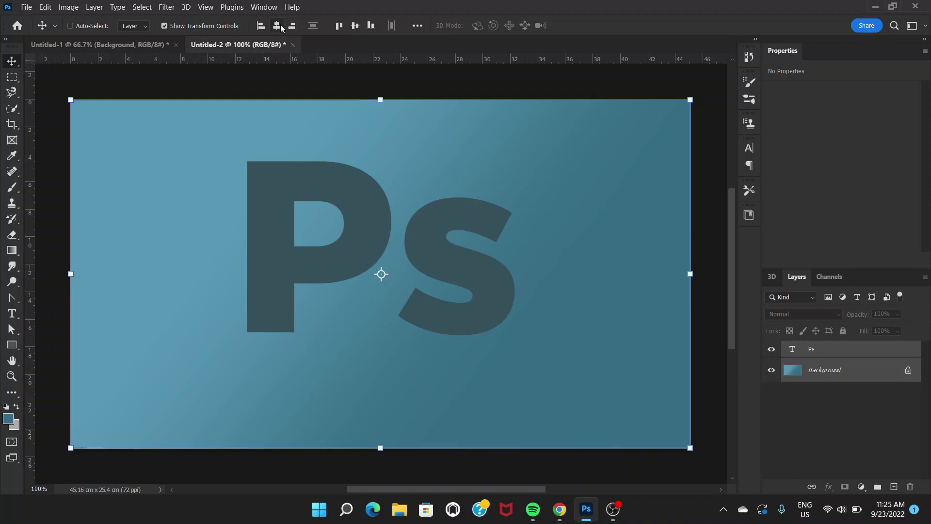
pyautogui.click(356, 26)
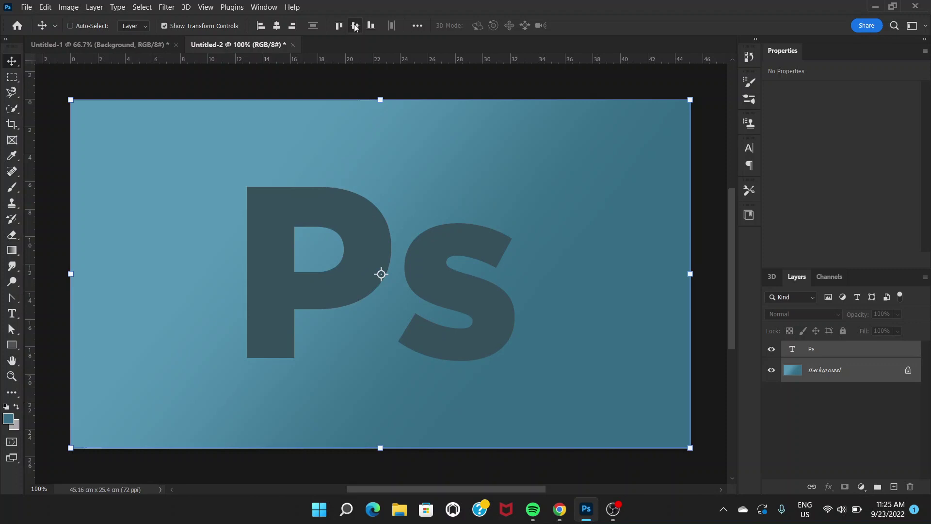
pyautogui.click(842, 351)
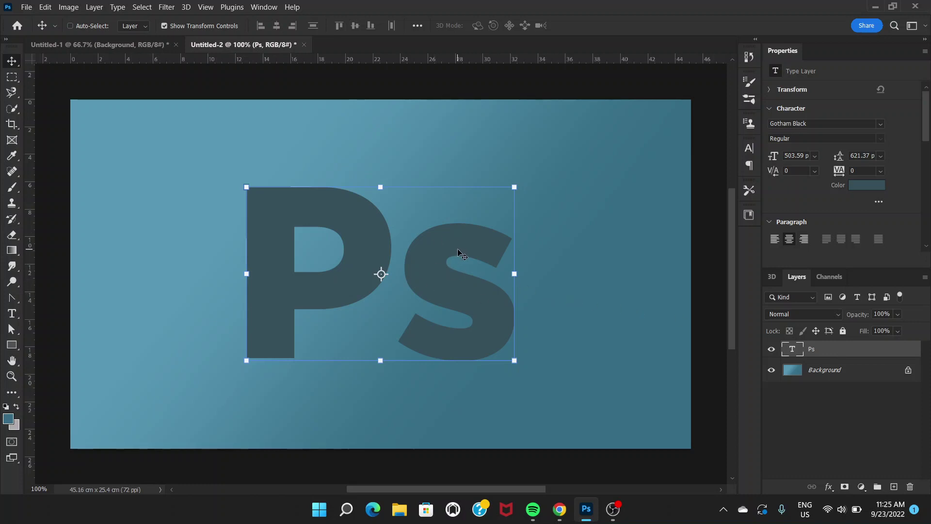
# Give the Ps layer a Multiply inner shadow: 33%, 135°, 12 px distance, 13% choke, 10 px size.
pyautogui.doubleClick(865, 353)
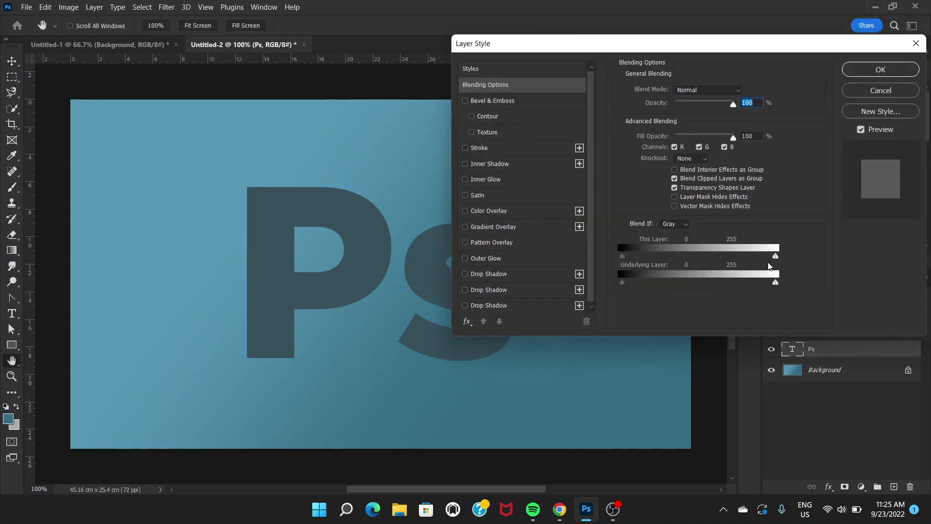
pyautogui.moveTo(589, 54); pyautogui.dragTo(645, 42)
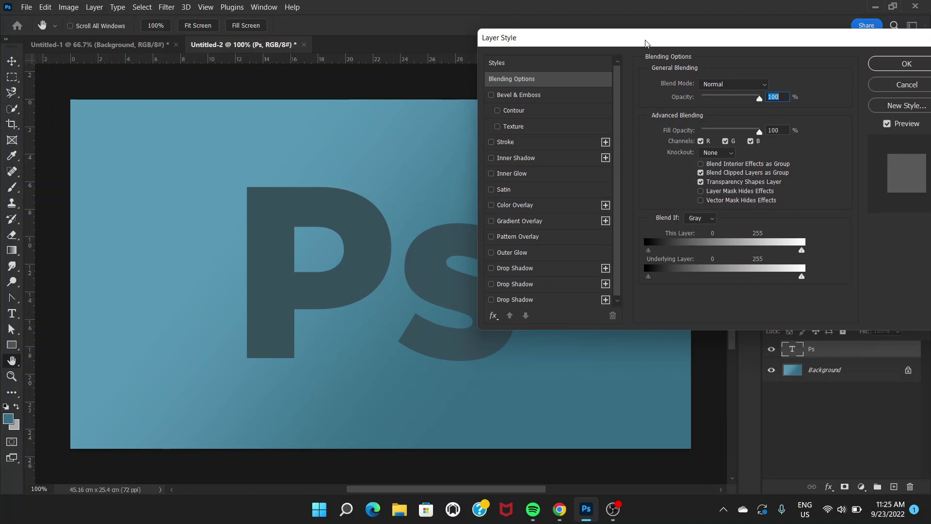
pyautogui.click(534, 158)
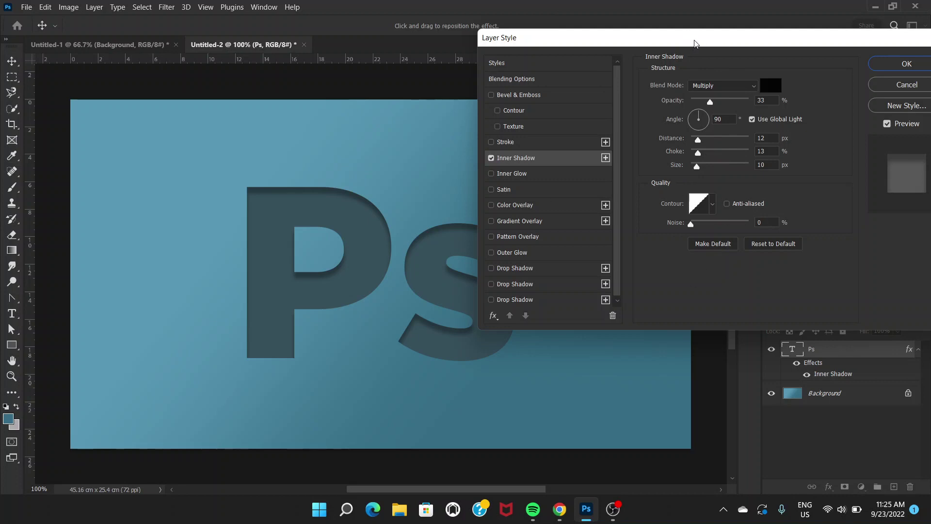
pyautogui.moveTo(694, 42); pyautogui.dragTo(736, 40)
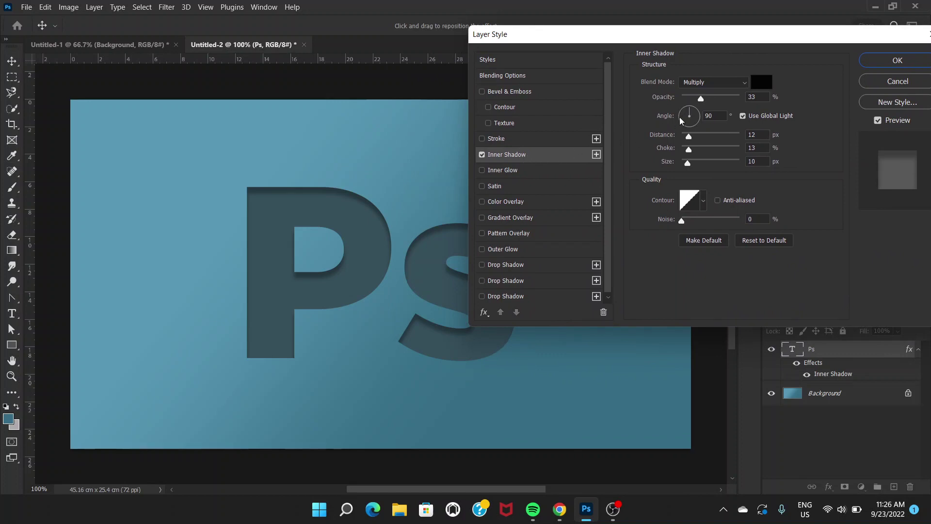
pyautogui.moveTo(690, 112); pyautogui.dragTo(680, 109)
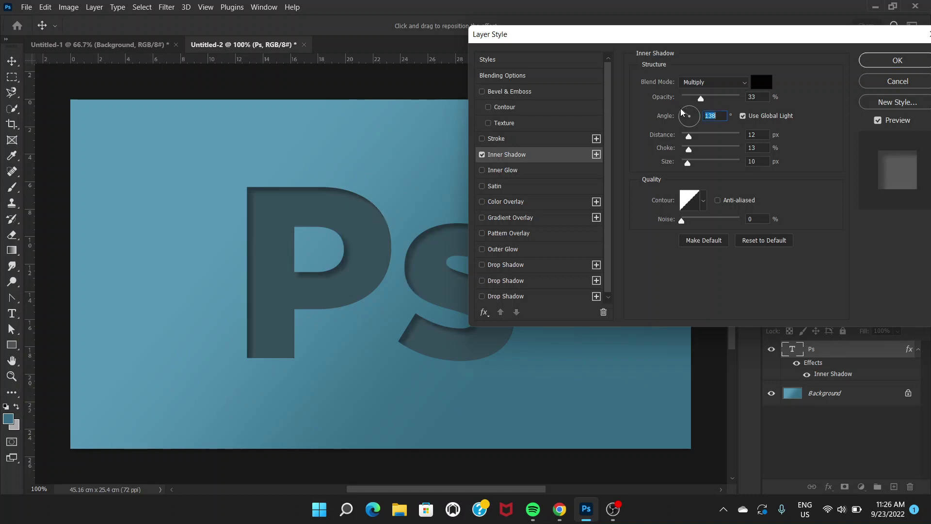
pyautogui.press('Up')
pyautogui.press('Up')
pyautogui.moveTo(684, 114); pyautogui.dragTo(683, 112)
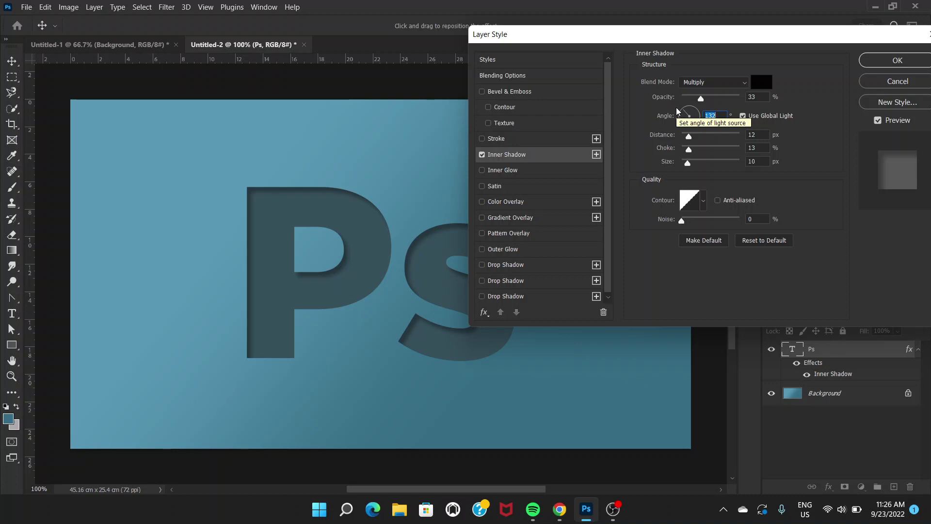
pyautogui.click(684, 114)
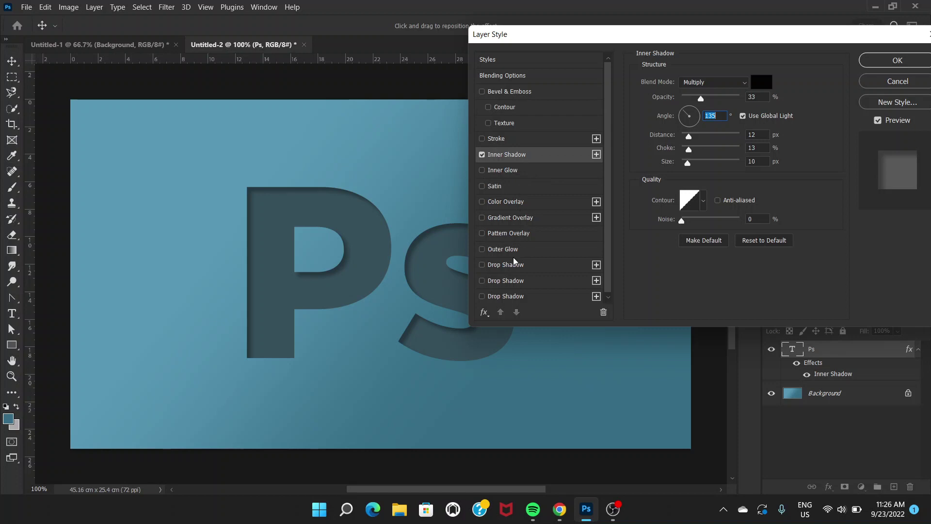
# Add a 50% Multiply drop shadow at 132°, then enable a second drop shadow.
pyautogui.click(535, 267)
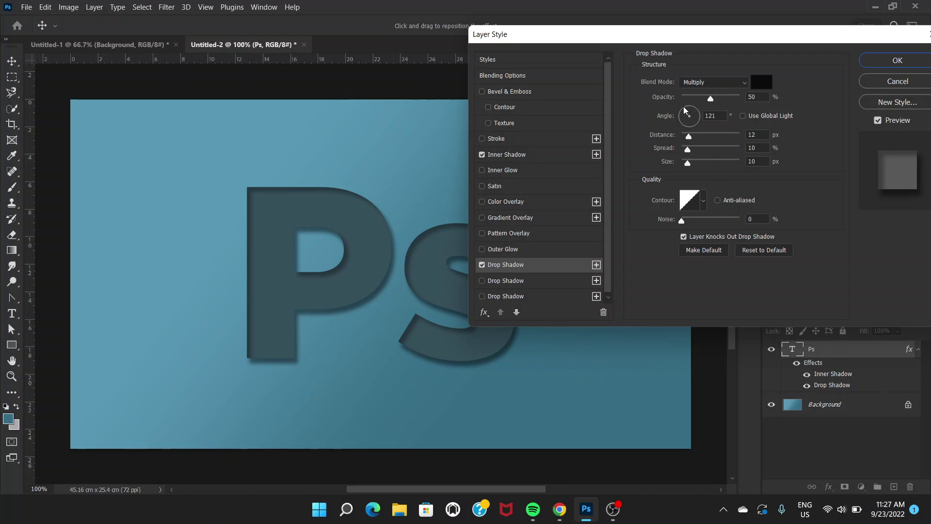
pyautogui.click(686, 110)
pyautogui.click(684, 110)
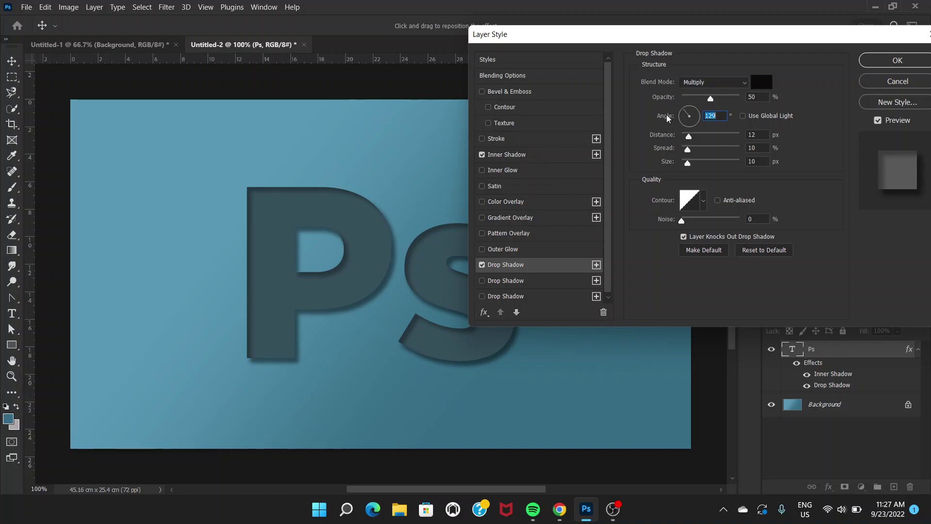
pyautogui.click(682, 113)
pyautogui.click(685, 109)
pyautogui.click(682, 112)
pyautogui.moveTo(603, 41); pyautogui.dragTo(603, 34)
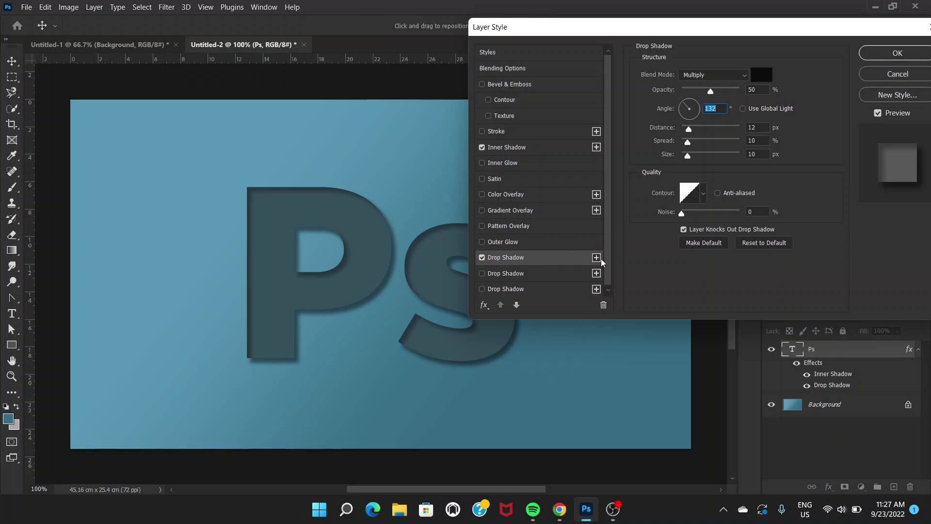
pyautogui.click(548, 275)
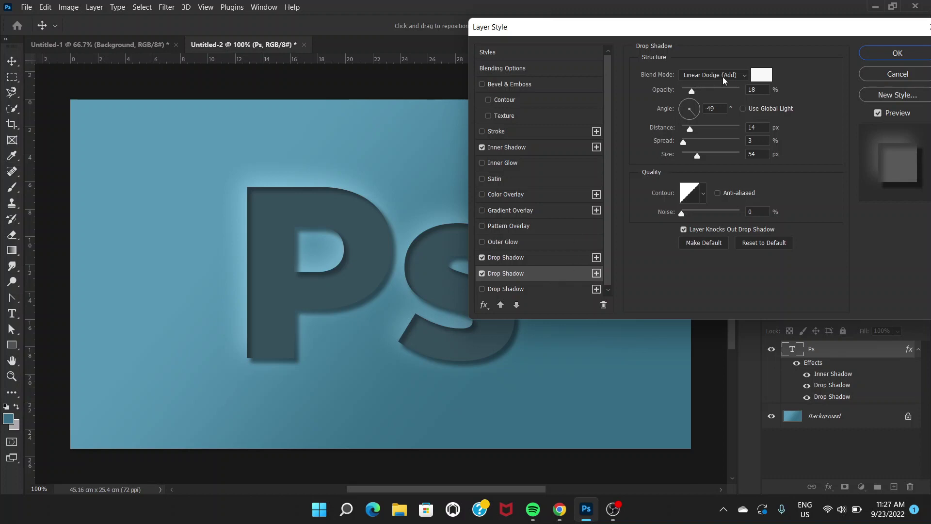
# Keep the second shadow white in Linear Dodge (Add), angle -45°, size 18 px.
pyautogui.click(763, 76)
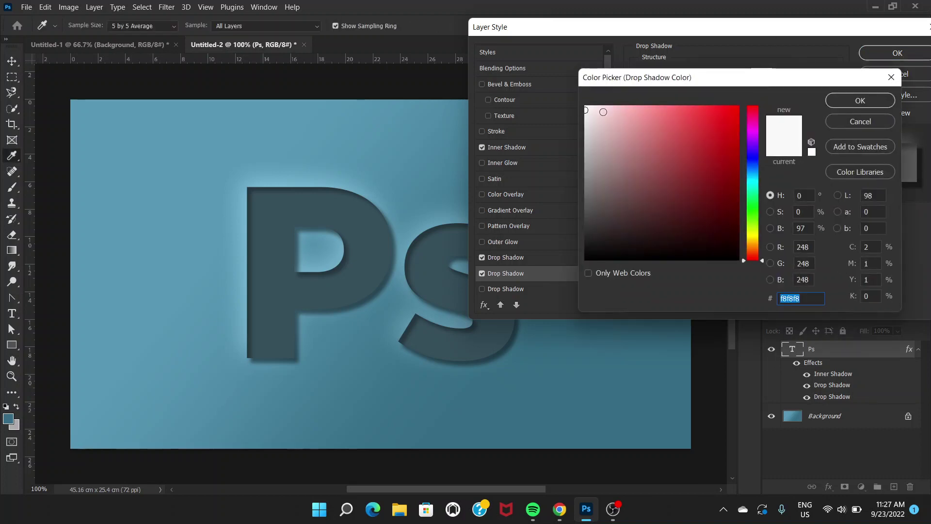
pyautogui.click(860, 100)
pyautogui.click(747, 74)
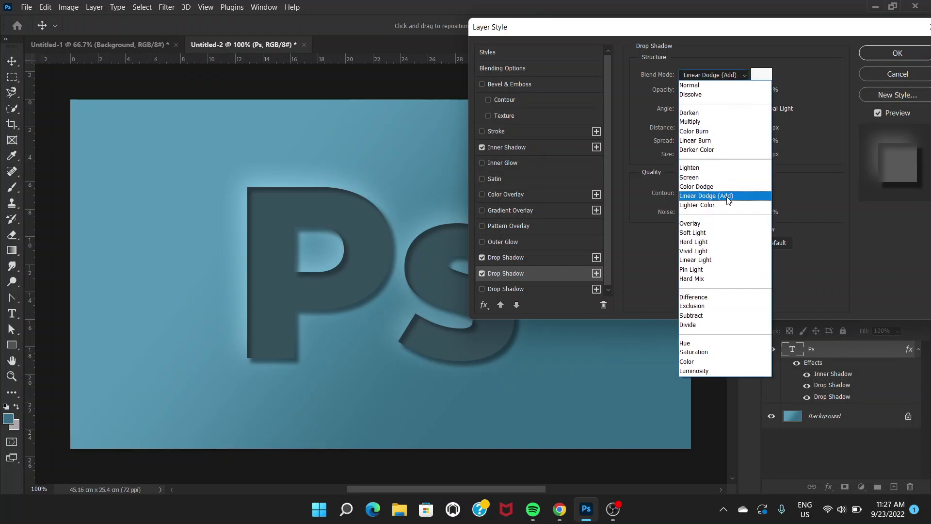
pyautogui.click(728, 196)
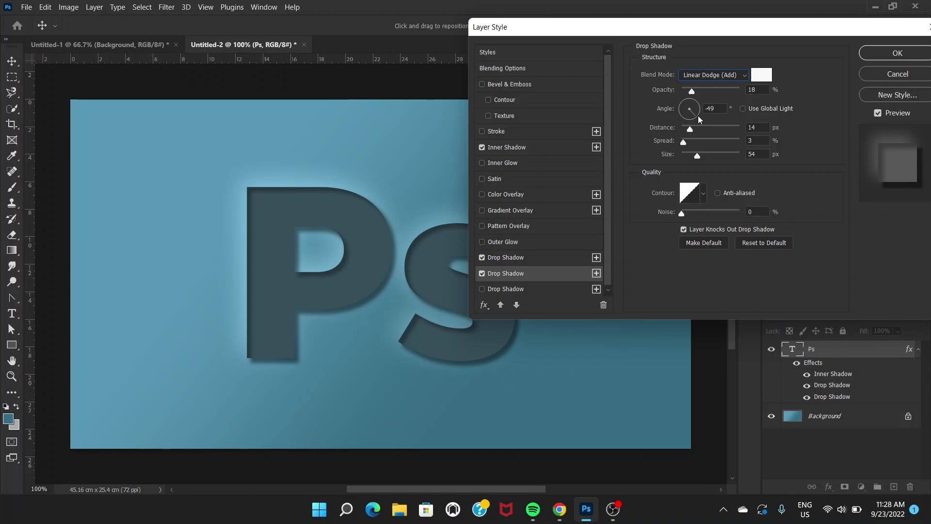
pyautogui.moveTo(698, 116); pyautogui.dragTo(699, 119)
pyautogui.moveTo(697, 156); pyautogui.dragTo(690, 154)
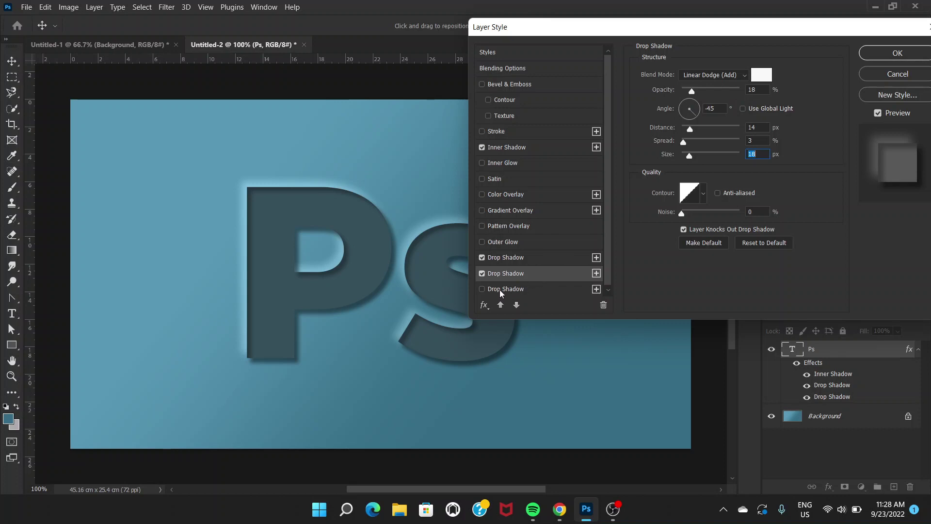
# Enable a third drop shadow at 131°, 44 px distance and 40 px size.
pyautogui.click(537, 289)
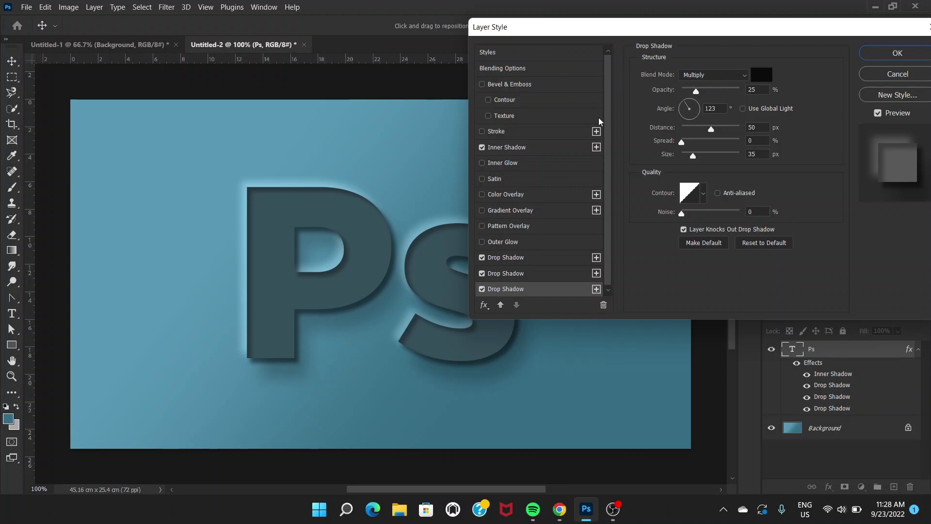
pyautogui.click(685, 103)
pyautogui.click(685, 105)
pyautogui.click(709, 130)
pyautogui.moveTo(694, 160); pyautogui.dragTo(697, 160)
pyautogui.moveTo(695, 157); pyautogui.dragTo(695, 155)
pyautogui.click(695, 155)
# Review the settings of each of the three drop shadows.
pyautogui.moveTo(692, 37); pyautogui.dragTo(716, 14)
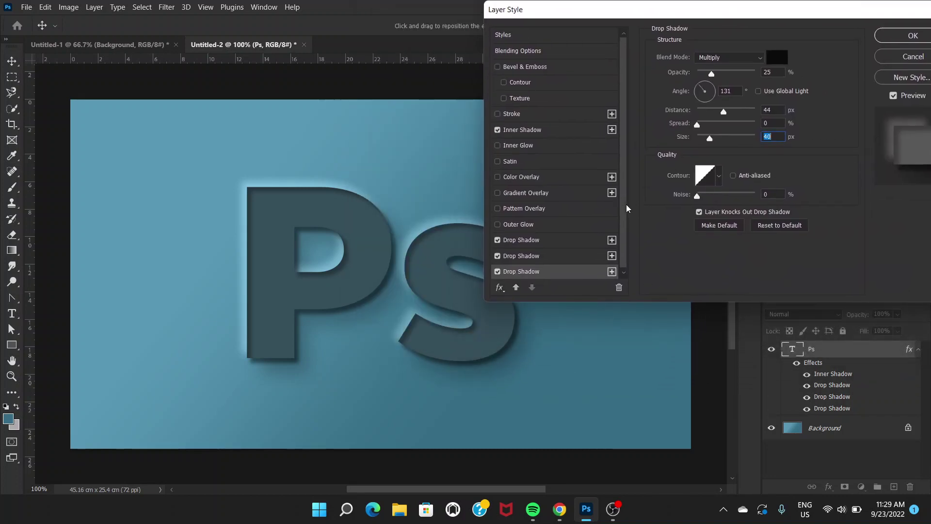
pyautogui.click(550, 241)
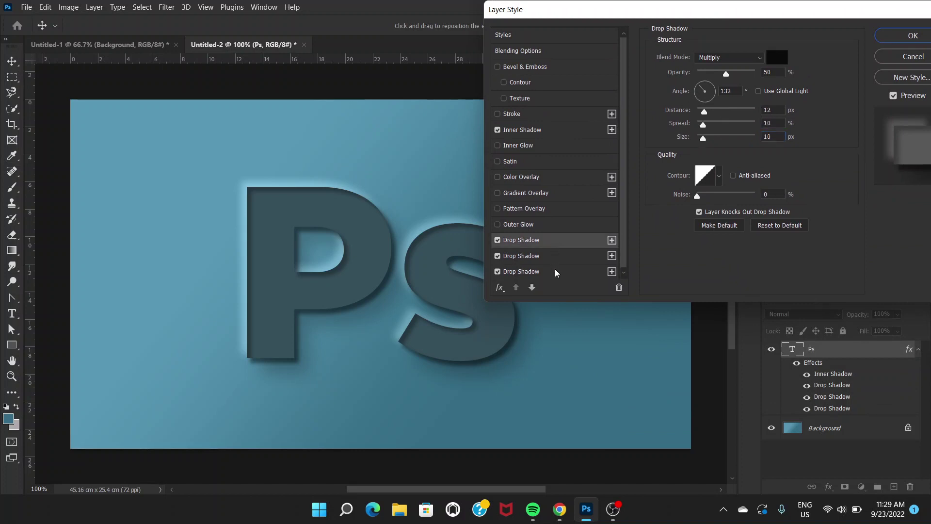
pyautogui.click(557, 273)
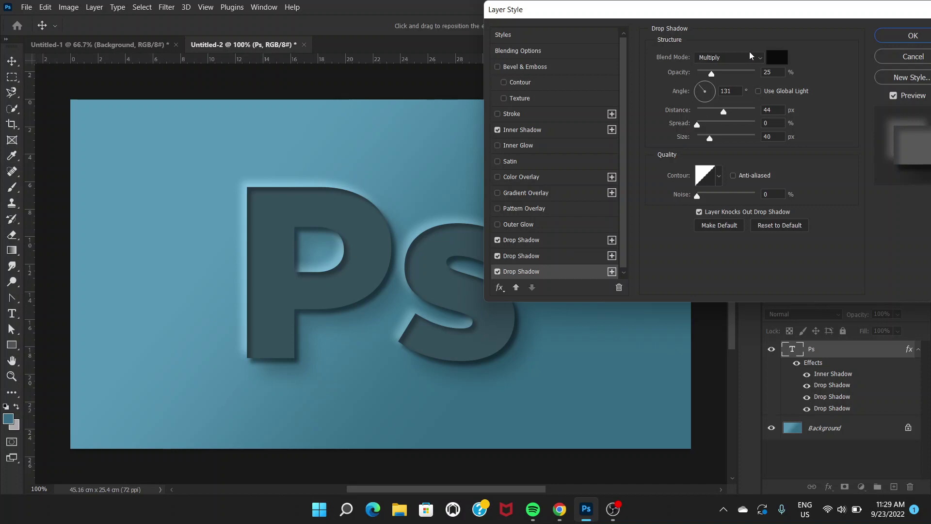
pyautogui.click(538, 257)
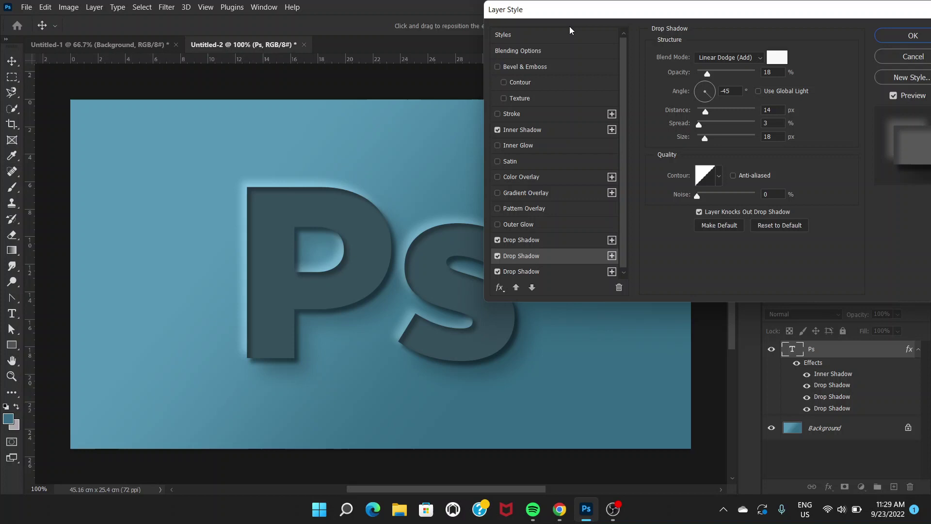
pyautogui.moveTo(599, 16); pyautogui.dragTo(650, 40)
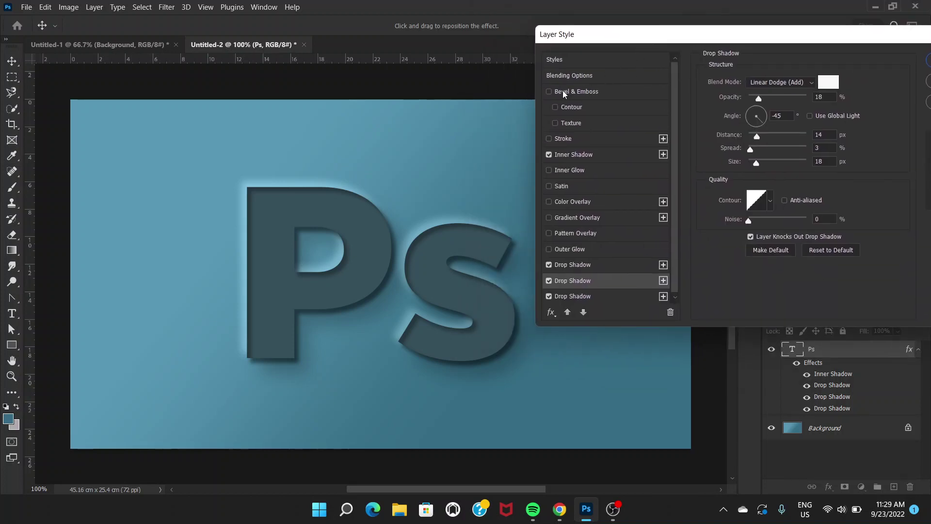
# Add a smooth Inner Bevel: depth 292%, size 49 px, angle -59°, altitude 21°, gloss contour unchanged.
pyautogui.click(596, 94)
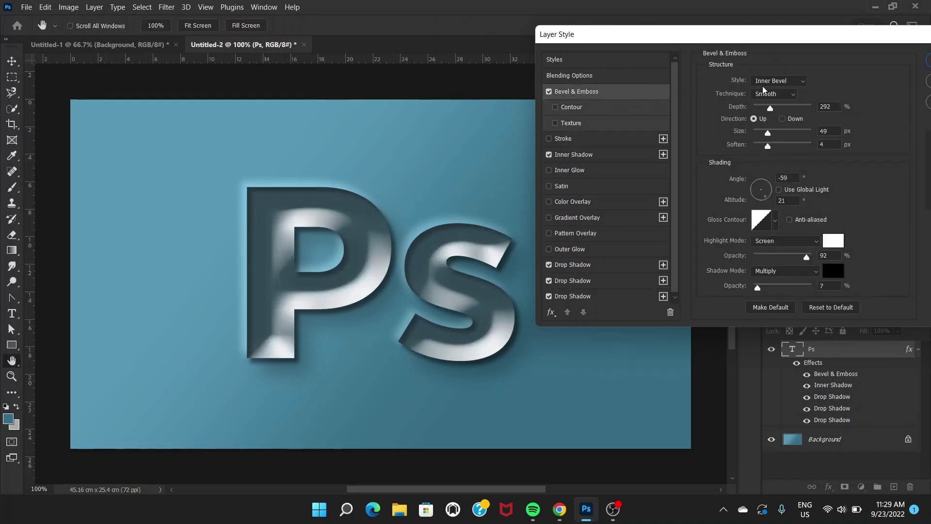
pyautogui.moveTo(727, 37); pyautogui.dragTo(659, 23)
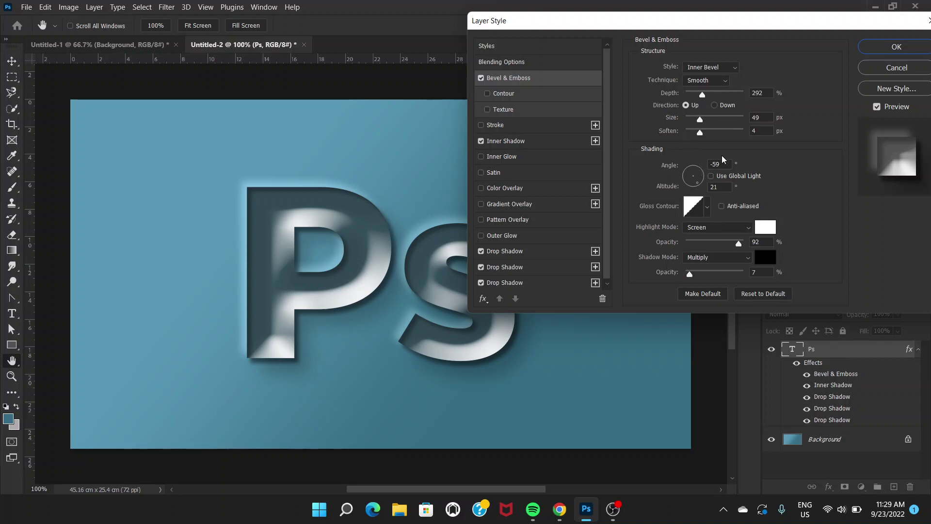
pyautogui.click(707, 207)
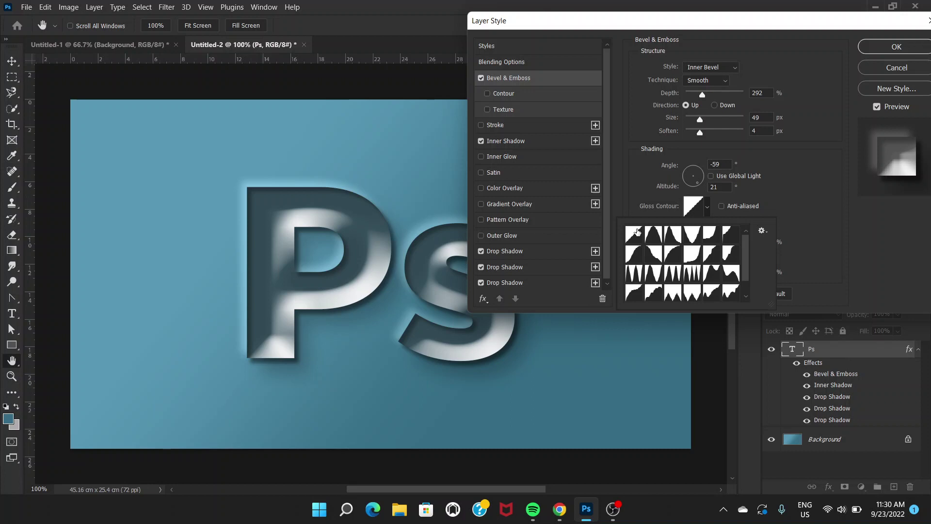
pyautogui.click(708, 209)
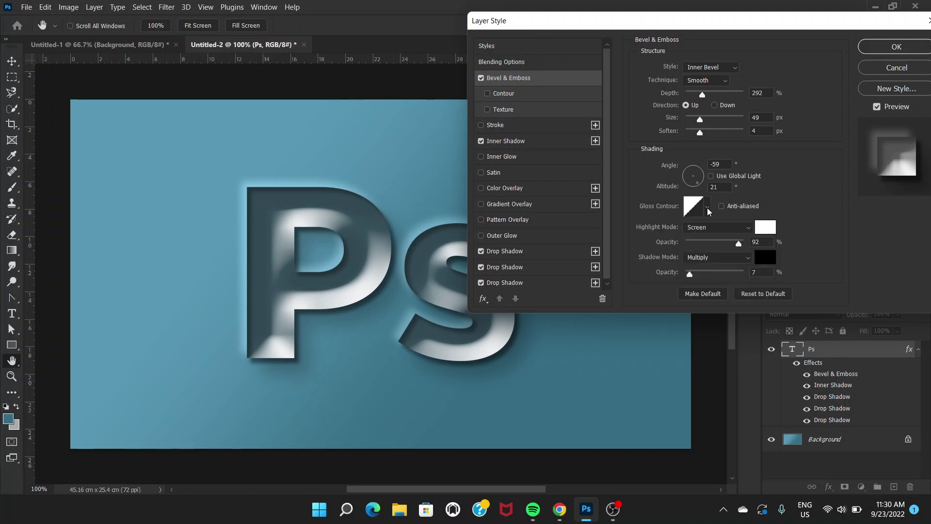
# Enable the bevel Contour with the default peaked preset at 100% range.
pyautogui.click(515, 97)
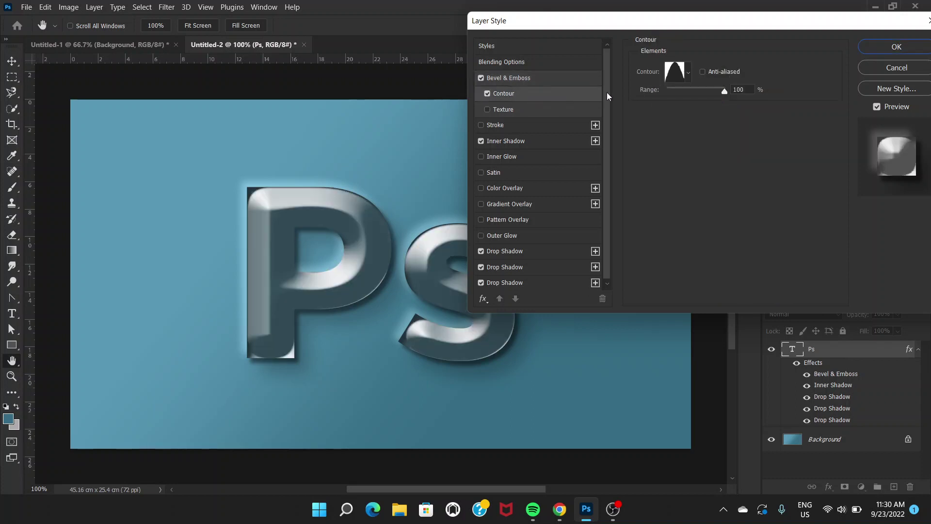
pyautogui.click(688, 74)
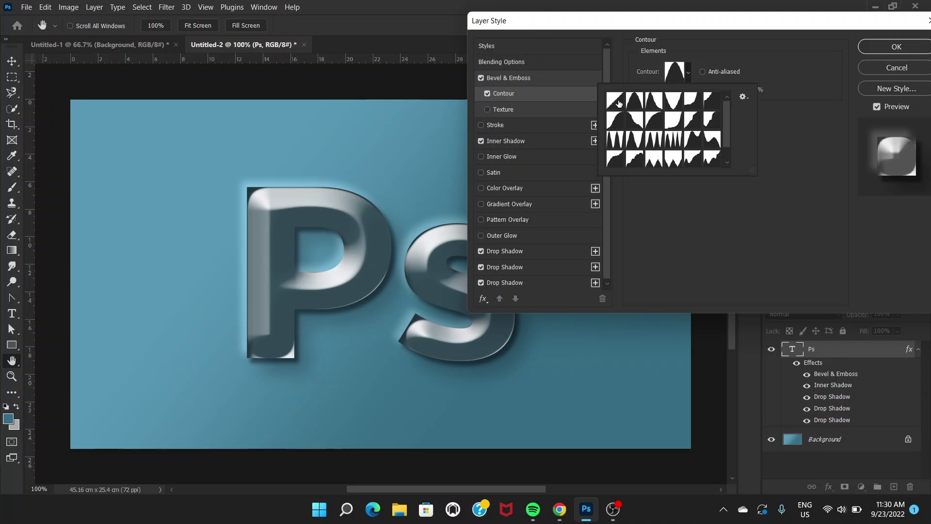
pyautogui.click(717, 42)
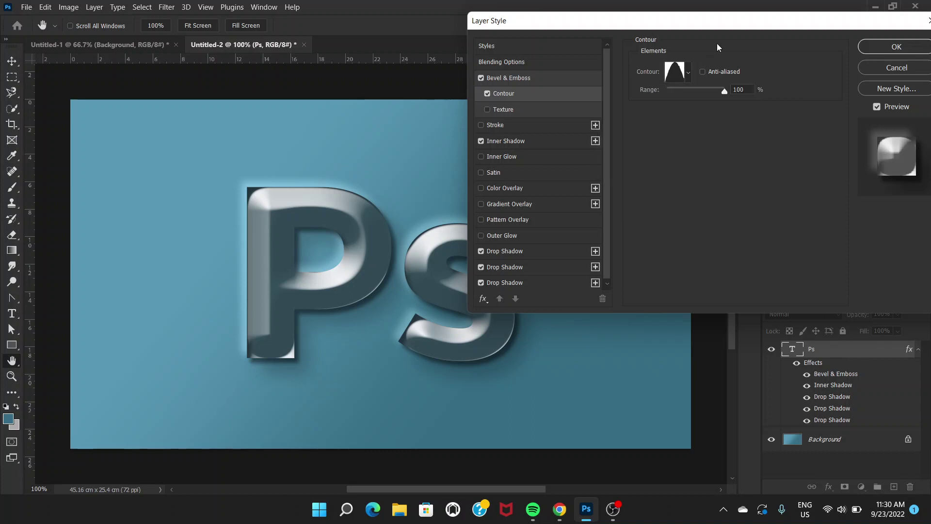
# Add a Pattern Overlay to the Ps text using the first Water pattern.
pyautogui.click(518, 220)
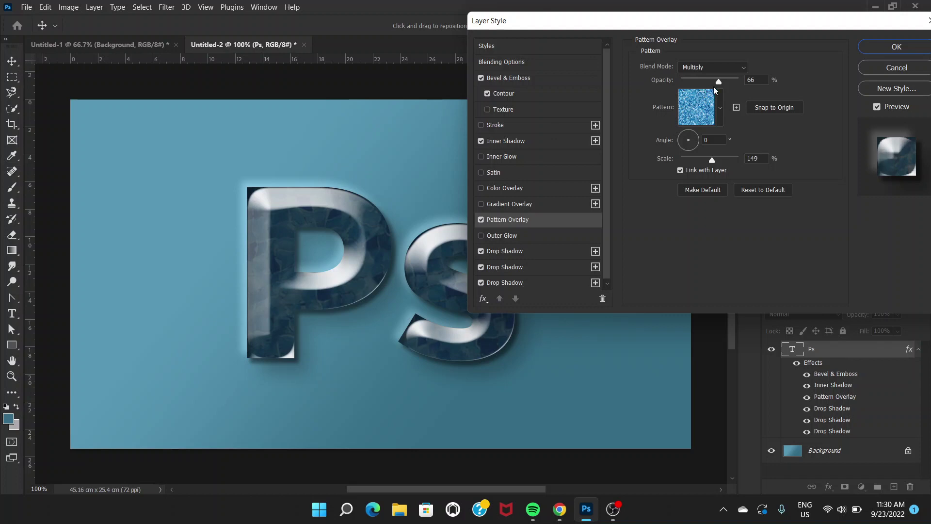
pyautogui.click(719, 119)
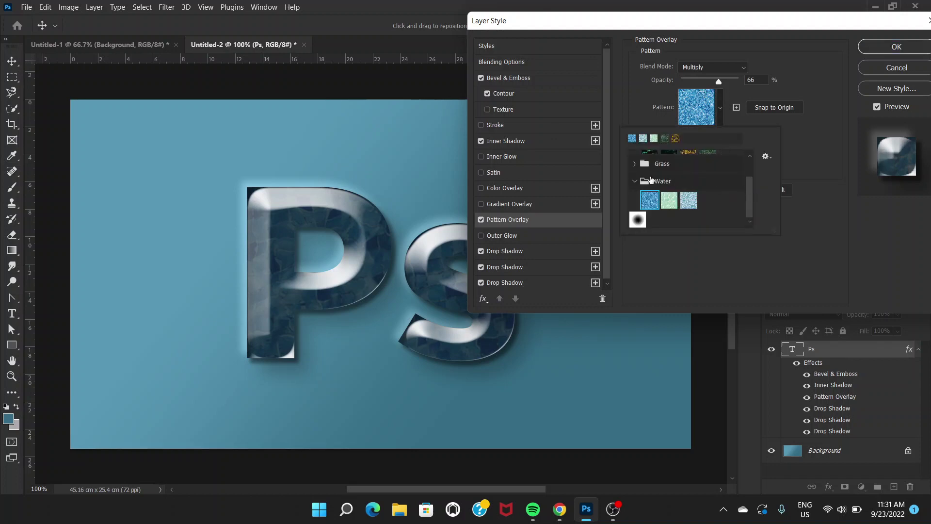
pyautogui.click(635, 181)
pyautogui.moveTo(750, 196); pyautogui.dragTo(748, 169)
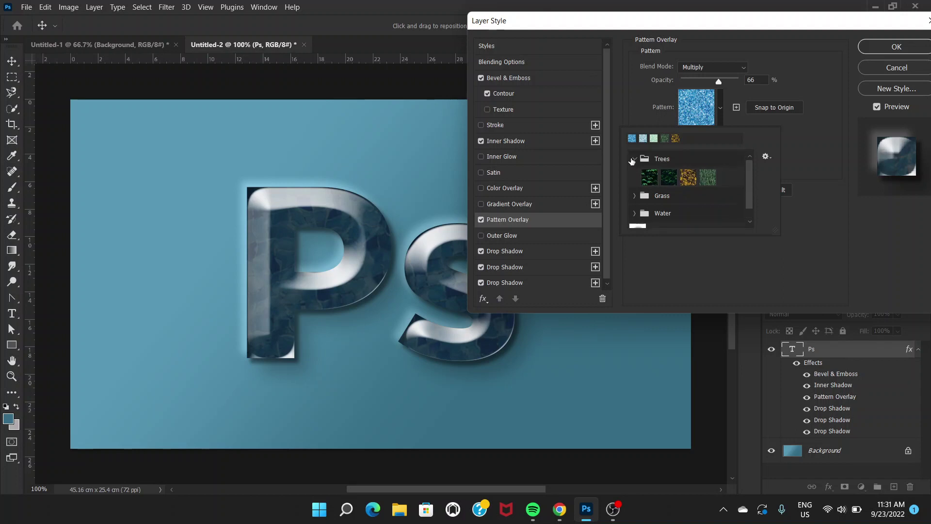
pyautogui.click(635, 159)
pyautogui.click(636, 194)
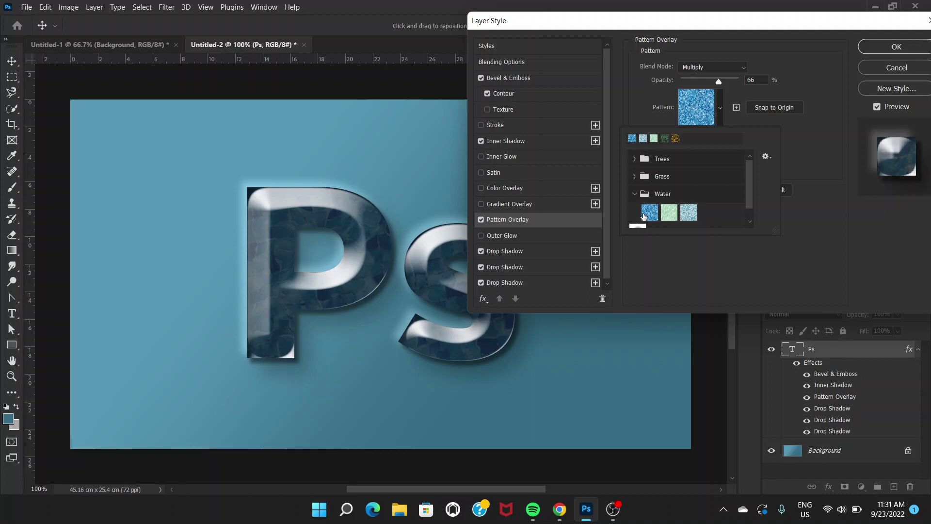
pyautogui.click(651, 212)
pyautogui.click(823, 77)
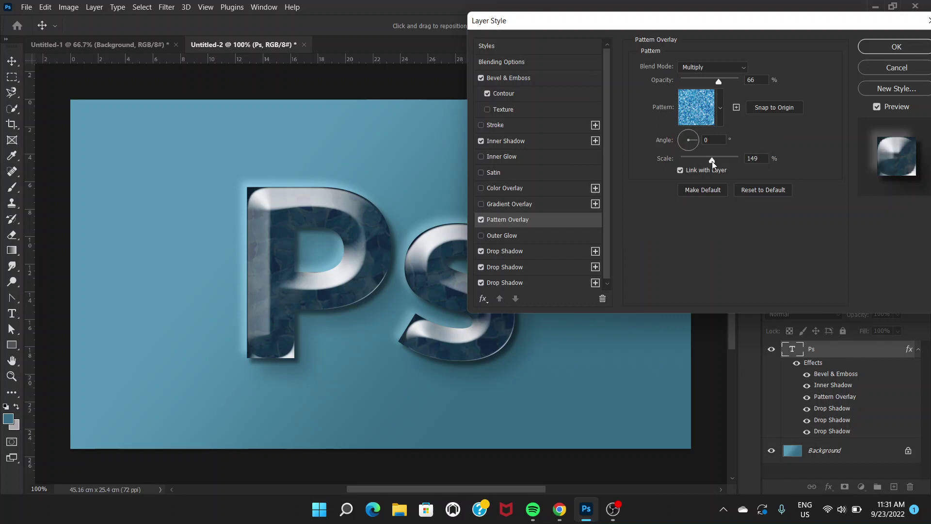
# Set the pattern scale to 101% and rotate it to a 131° angle.
pyautogui.moveTo(714, 166); pyautogui.dragTo(712, 167)
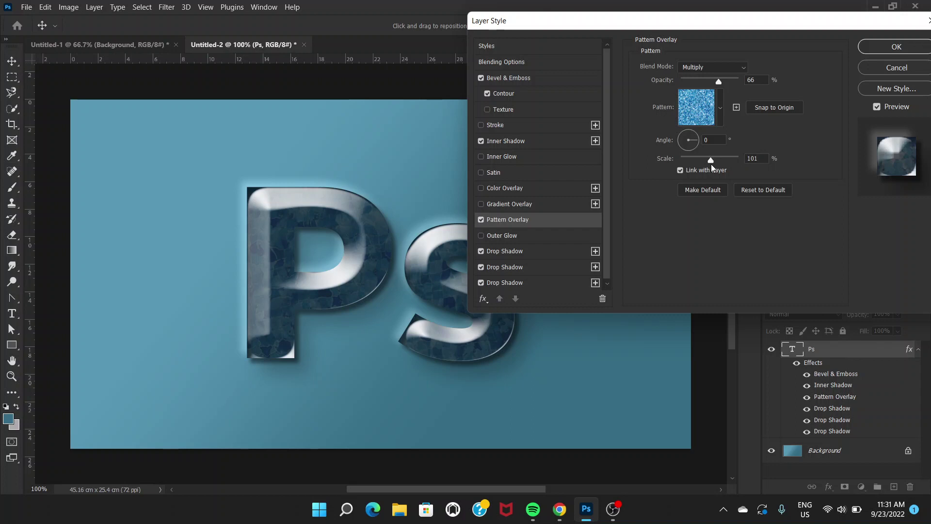
pyautogui.click(711, 166)
pyautogui.click(686, 137)
pyautogui.click(686, 136)
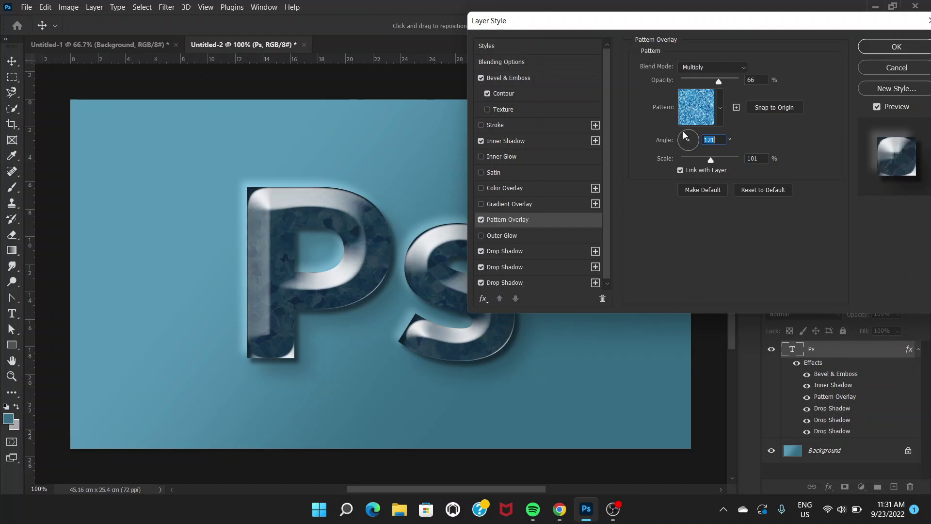
pyautogui.click(686, 135)
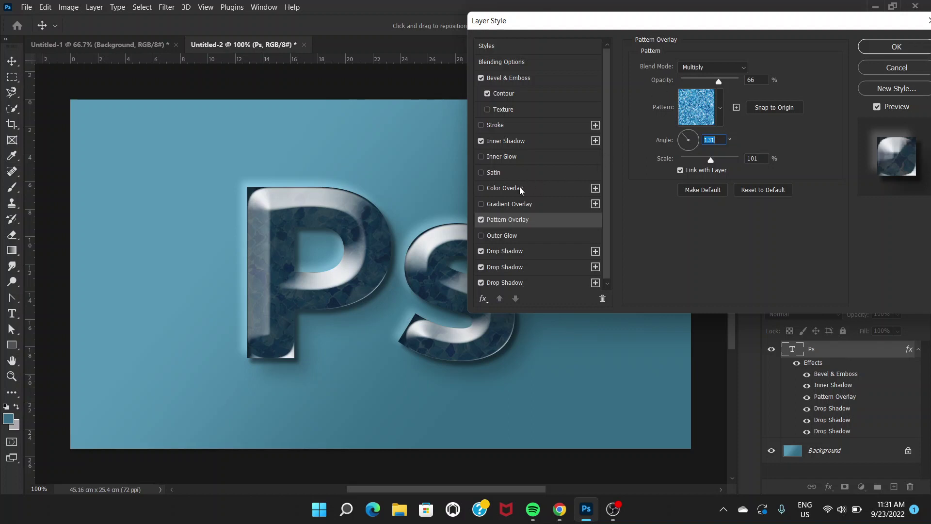
# Enable Color Overlay on the Ps text and choose a bright blue colour.
pyautogui.click(543, 191)
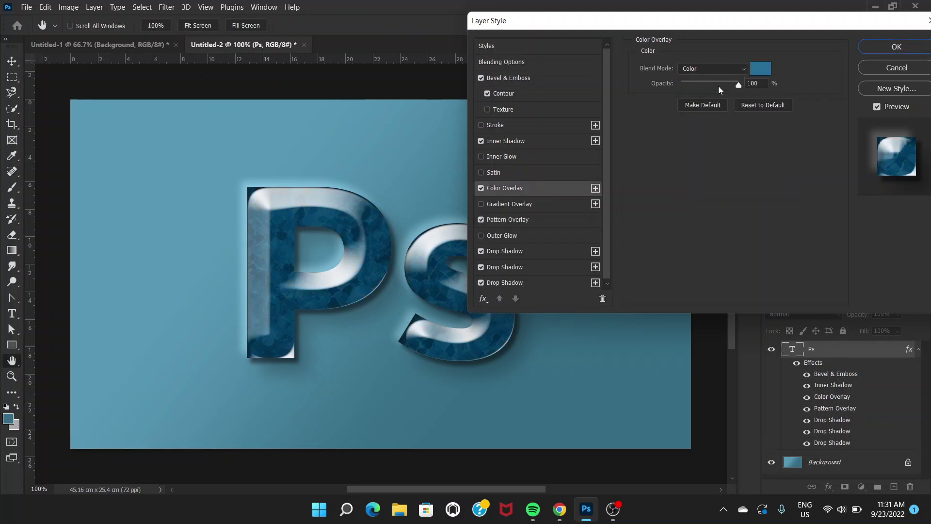
pyautogui.click(759, 71)
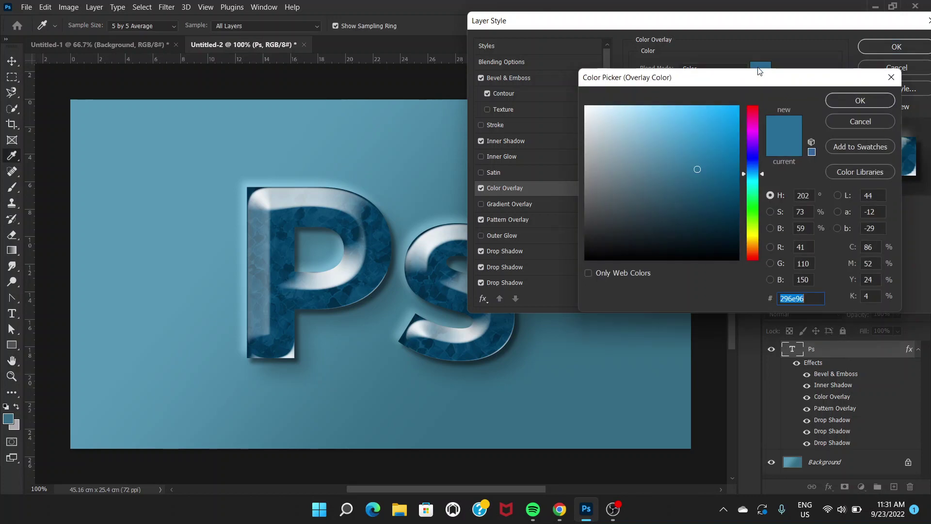
pyautogui.click(695, 146)
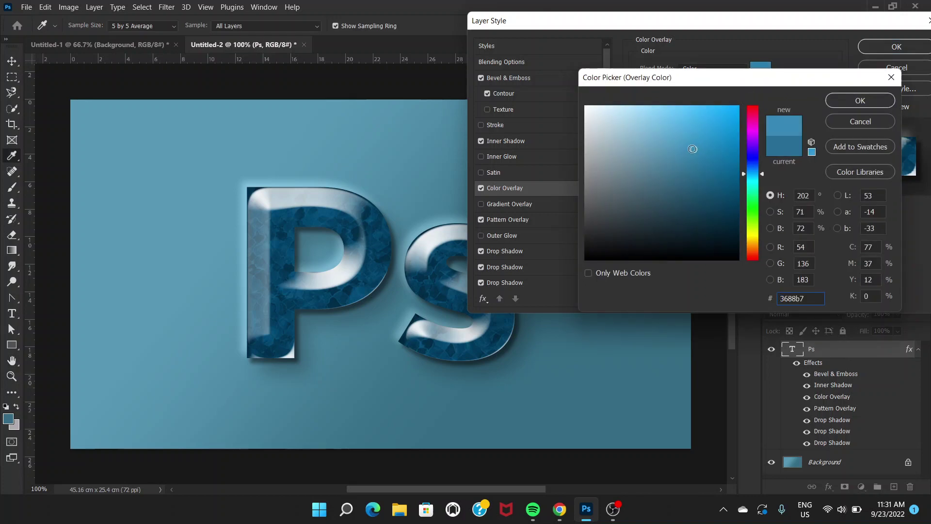
pyautogui.click(687, 145)
pyautogui.moveTo(696, 145)
pyautogui.mouseDown()
pyautogui.moveTo(693, 135)
pyautogui.moveTo(713, 132)
pyautogui.moveTo(684, 122)
pyautogui.moveTo(728, 141)
pyautogui.moveTo(695, 167)
pyautogui.mouseUp()
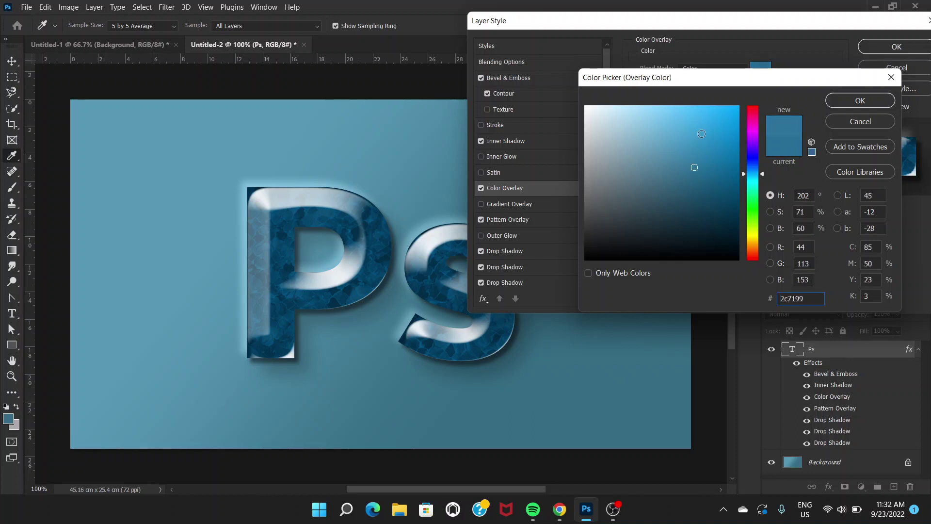
pyautogui.click(713, 119)
pyautogui.click(840, 102)
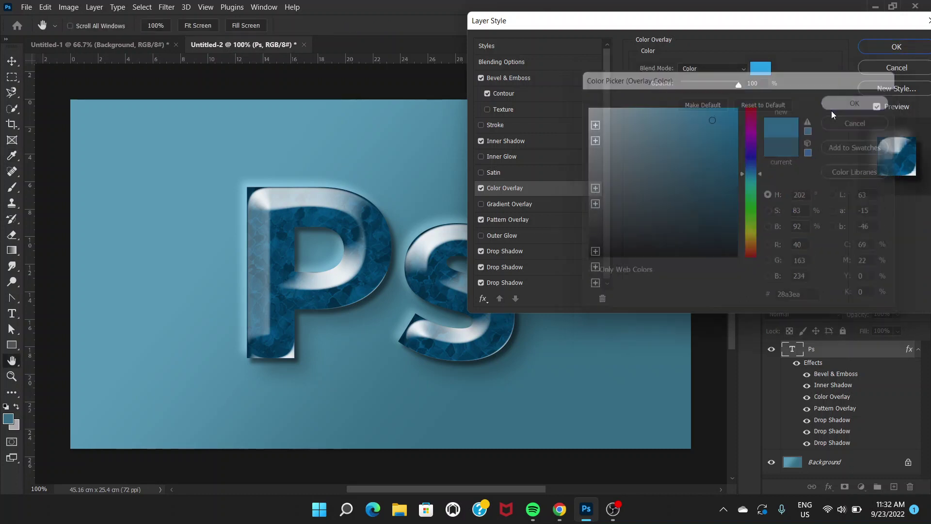
# Set the overlay blend mode to Color and its opacity to 100%.
pyautogui.click(721, 70)
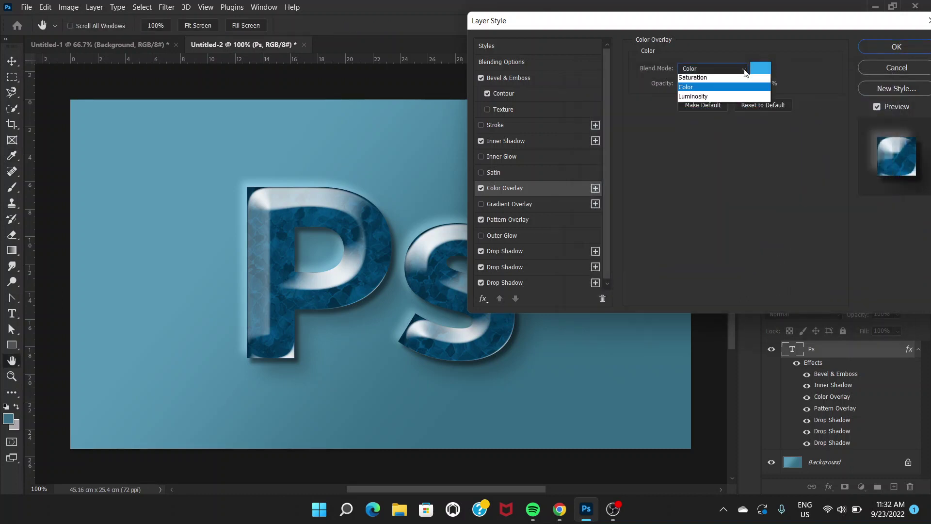
pyautogui.click(701, 360)
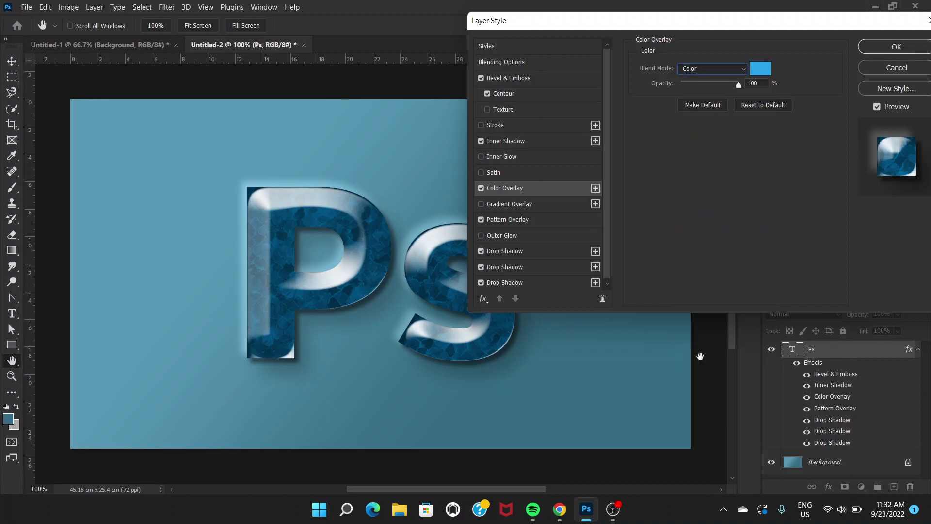
pyautogui.click(732, 72)
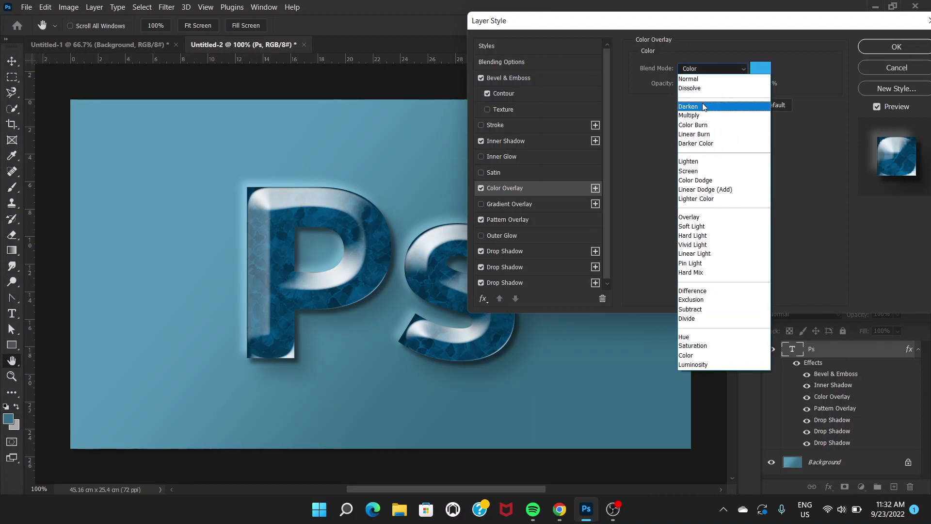
pyautogui.click(699, 115)
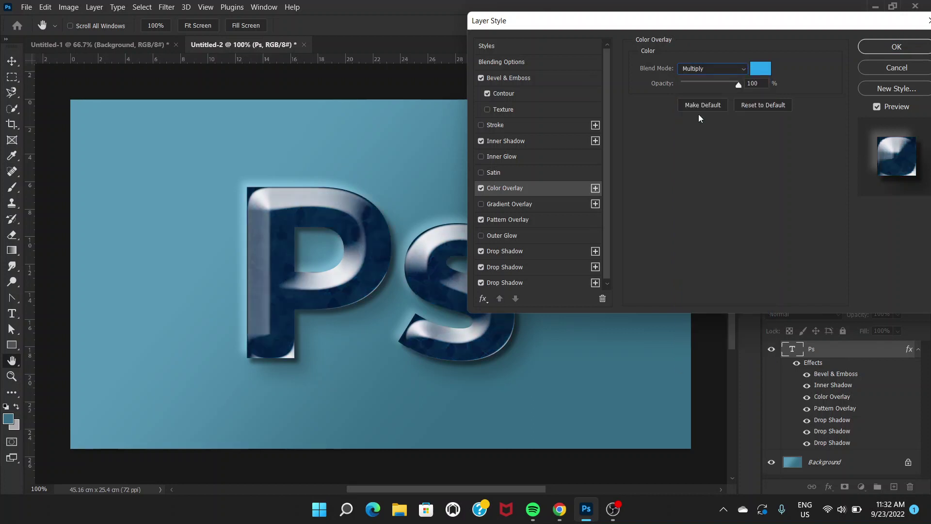
pyautogui.click(745, 69)
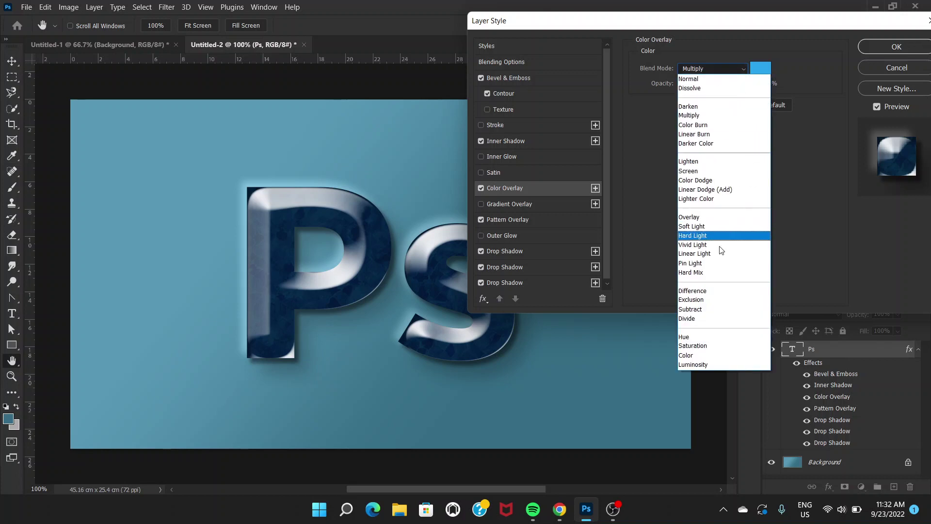
pyautogui.click(708, 357)
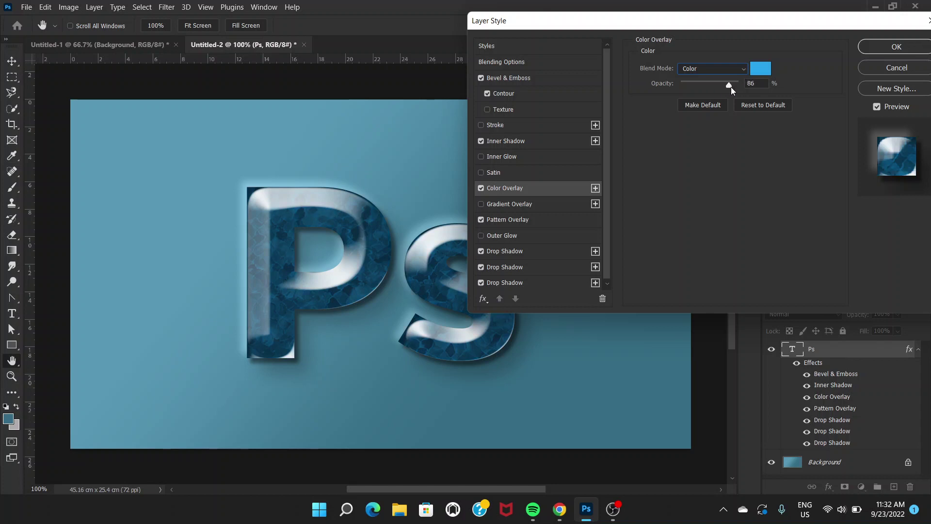
pyautogui.moveTo(728, 89); pyautogui.dragTo(747, 94)
pyautogui.click(744, 71)
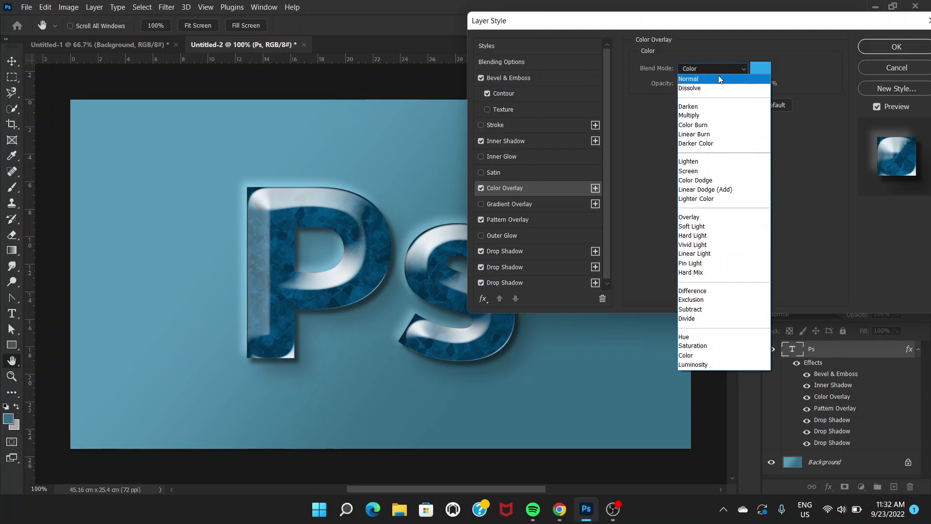
pyautogui.click(719, 77)
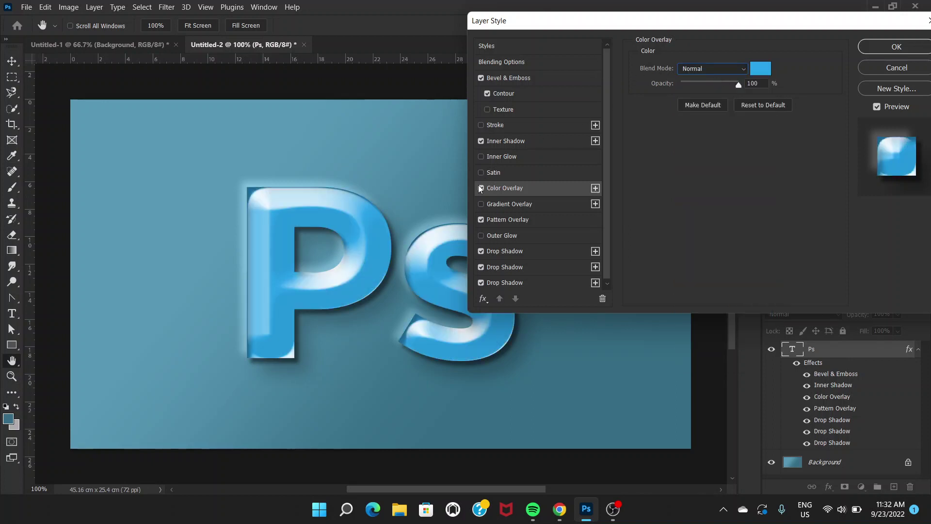
pyautogui.click(736, 70)
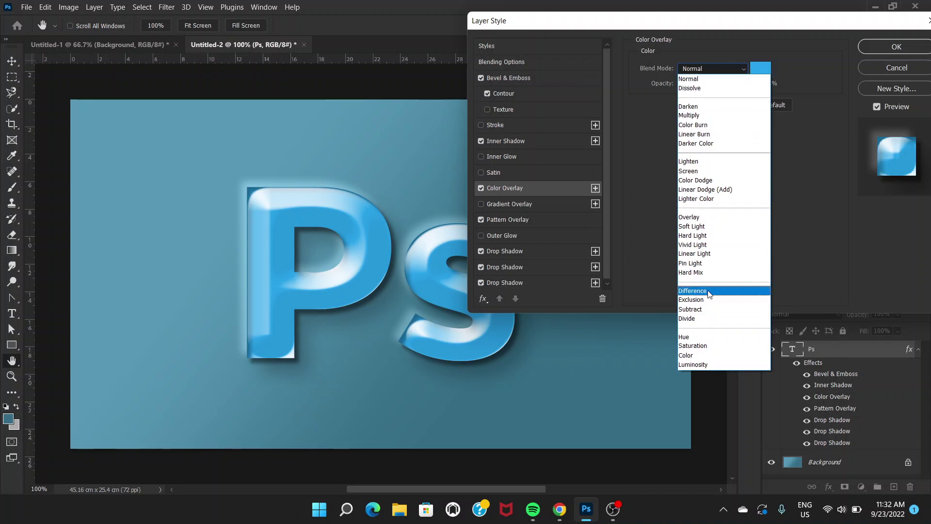
pyautogui.click(704, 357)
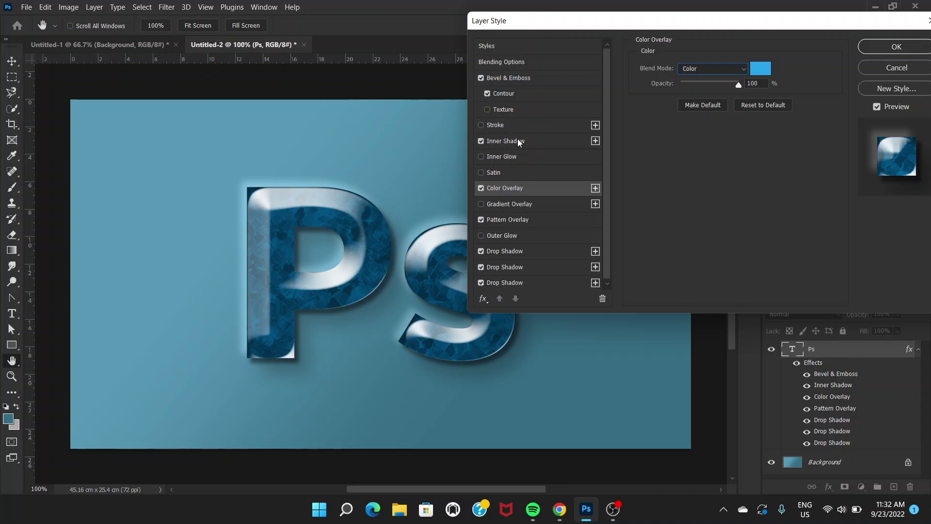
# Enable Stroke on the Ps layer: 9 px size, Inside position, Multiply blending, 50% opacity.
pyautogui.click(507, 127)
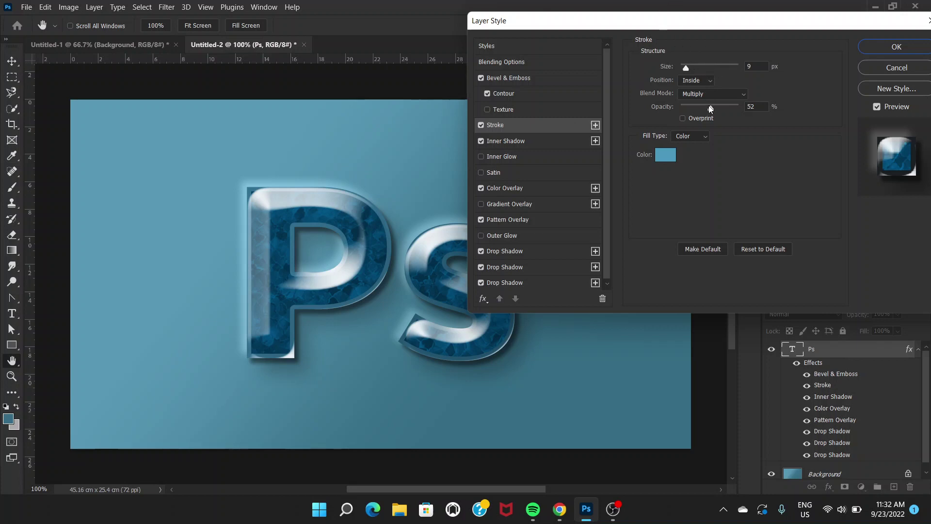
pyautogui.click(746, 95)
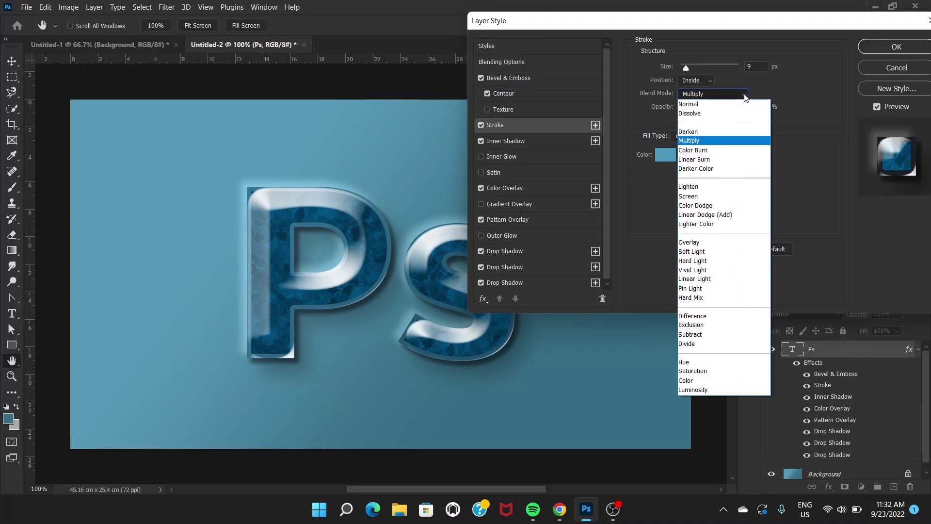
pyautogui.click(727, 141)
pyautogui.moveTo(671, 22); pyautogui.dragTo(653, 32)
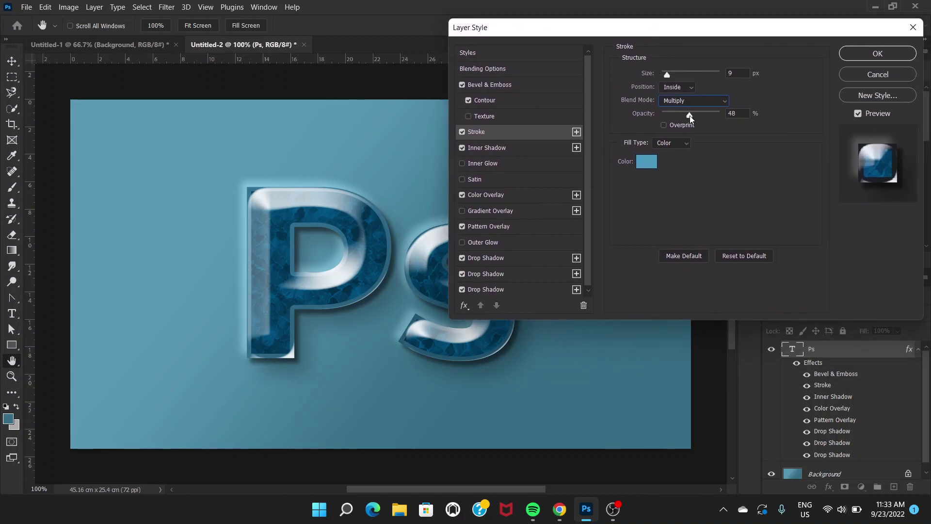
pyautogui.moveTo(690, 118)
pyautogui.mouseDown()
pyautogui.moveTo(658, 125)
pyautogui.moveTo(667, 128)
pyautogui.mouseUp()
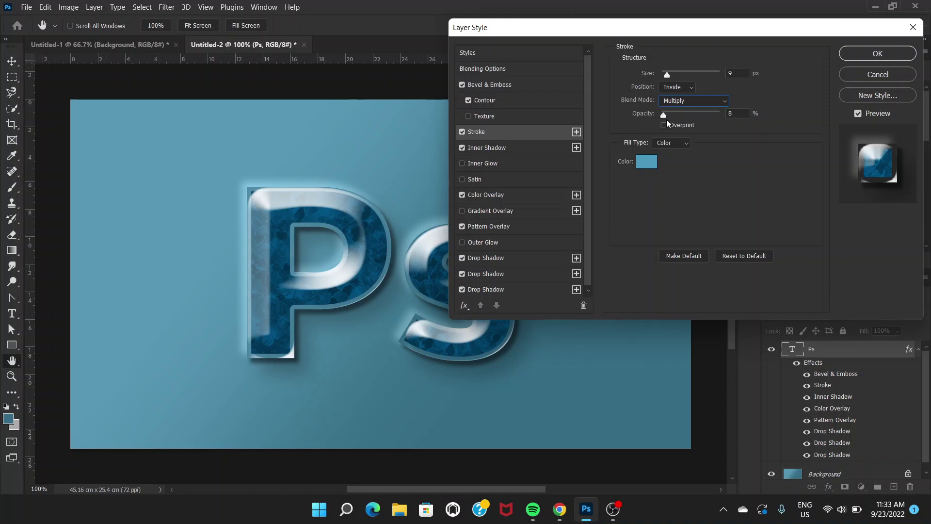
pyautogui.moveTo(662, 115)
pyautogui.mouseDown()
pyautogui.moveTo(708, 130)
pyautogui.moveTo(694, 127)
pyautogui.mouseUp()
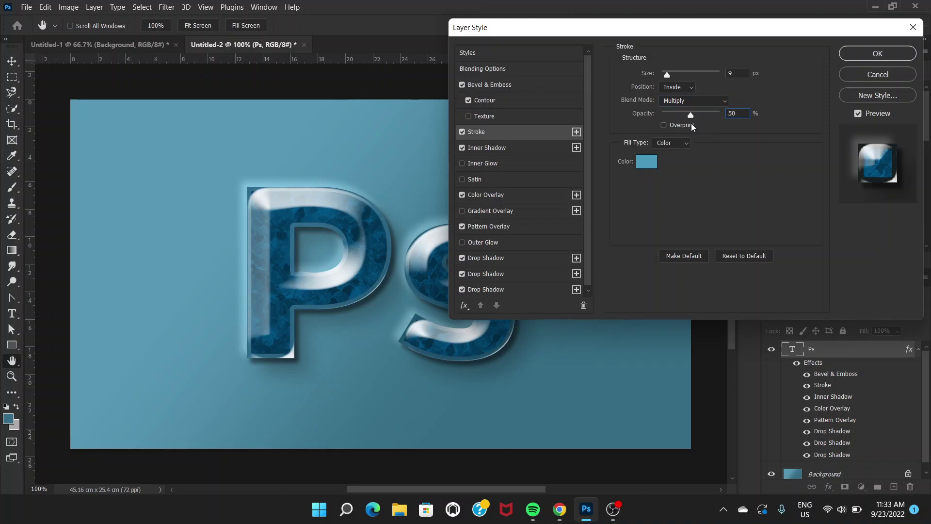
pyautogui.moveTo(708, 38); pyautogui.dragTo(760, 56)
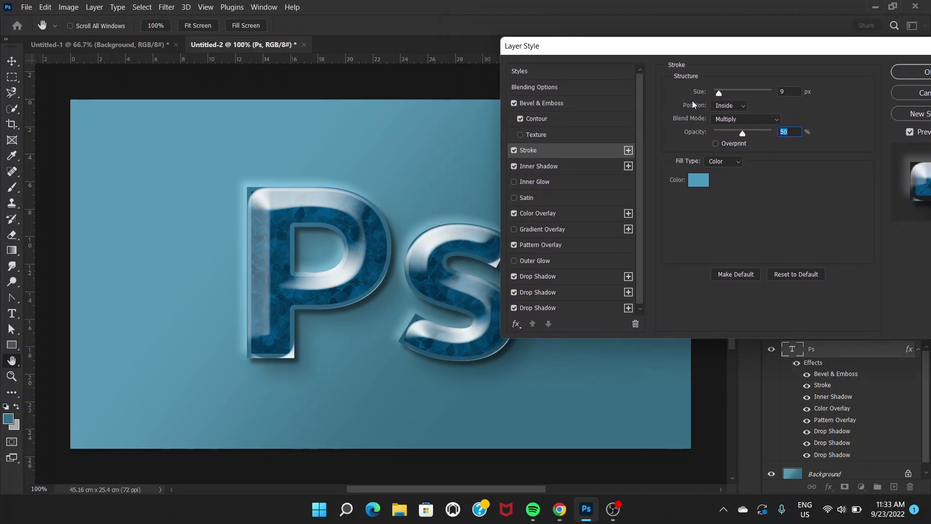
pyautogui.click(744, 107)
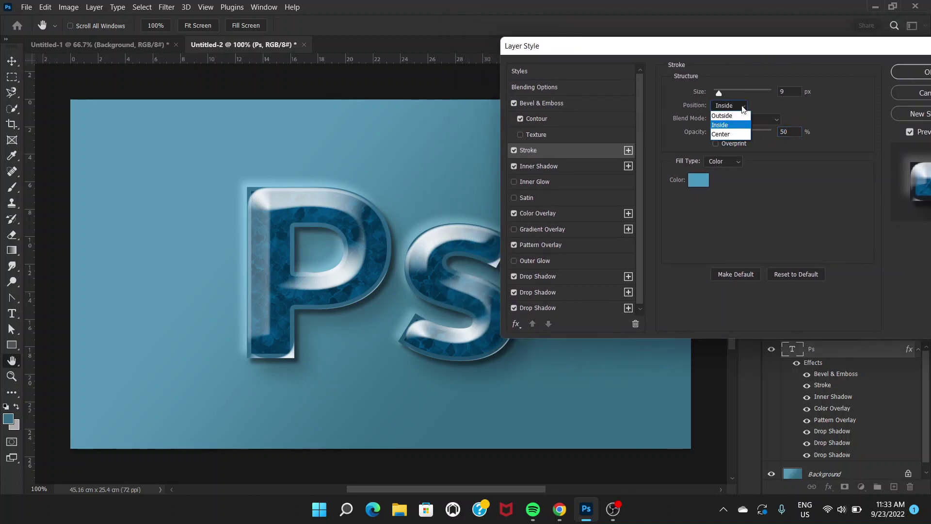
pyautogui.click(733, 124)
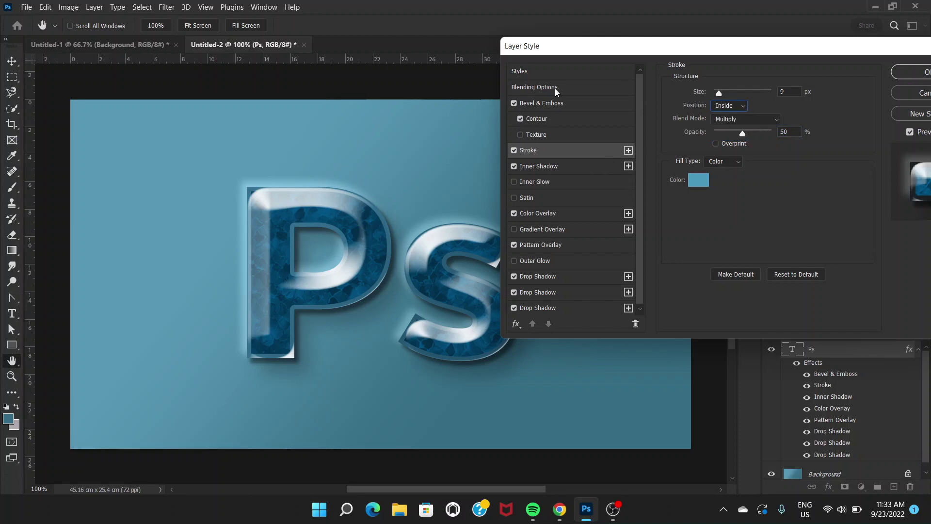
pyautogui.moveTo(598, 53); pyautogui.dragTo(323, 58)
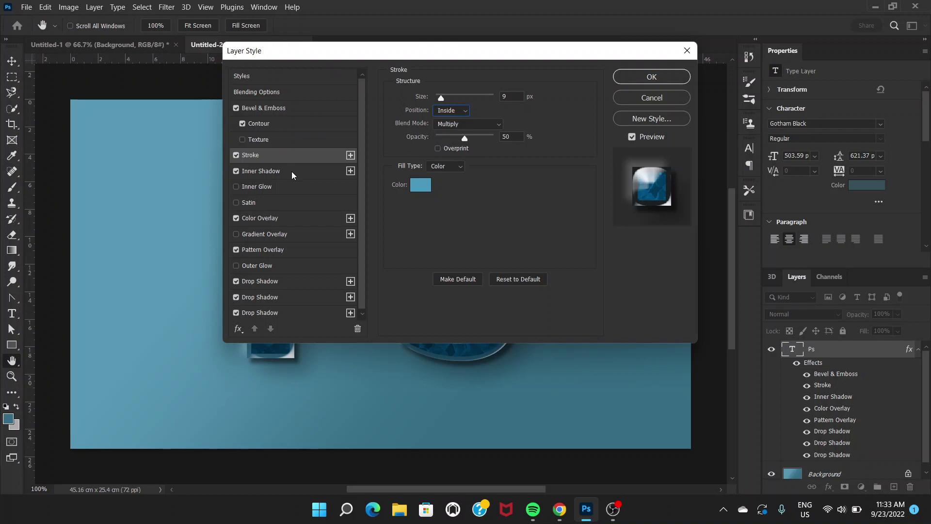
# Apply the layer styles, then try various blues as the Ps text colour.
pyautogui.click(651, 78)
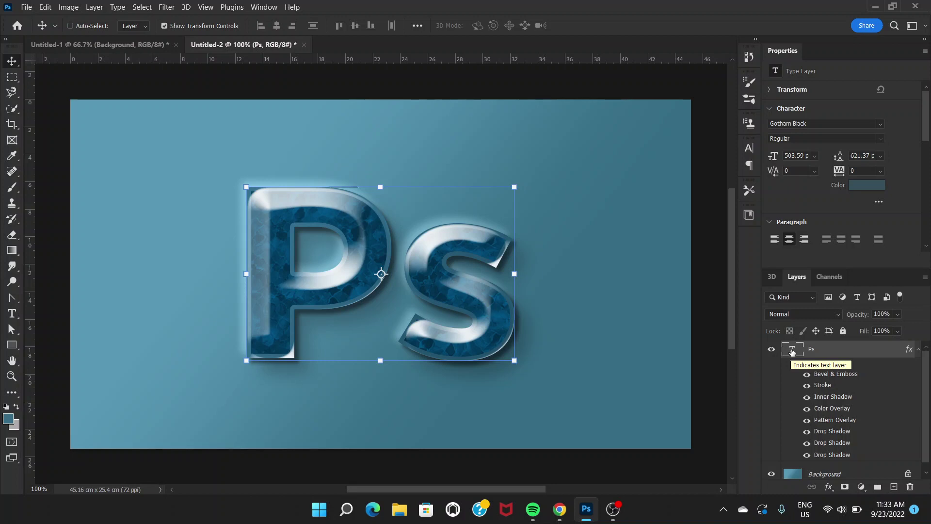
pyautogui.doubleClick(793, 350)
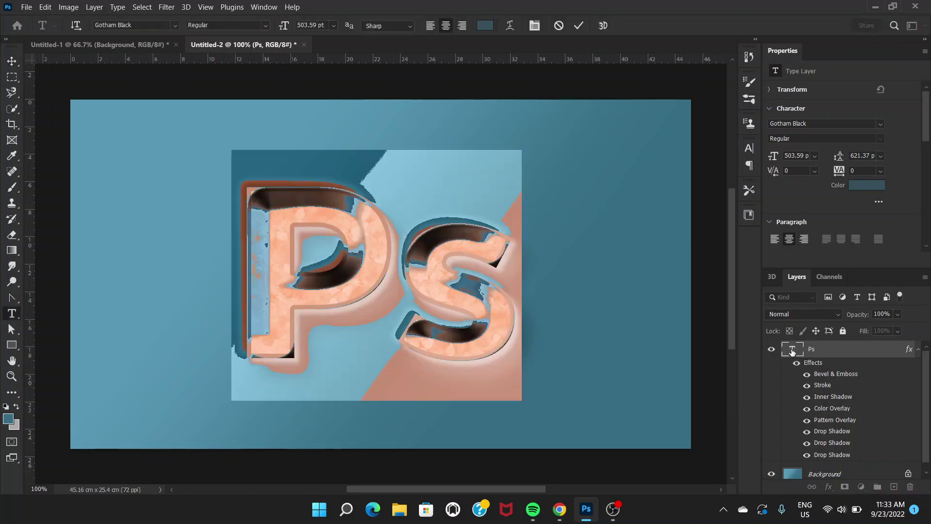
pyautogui.click(485, 25)
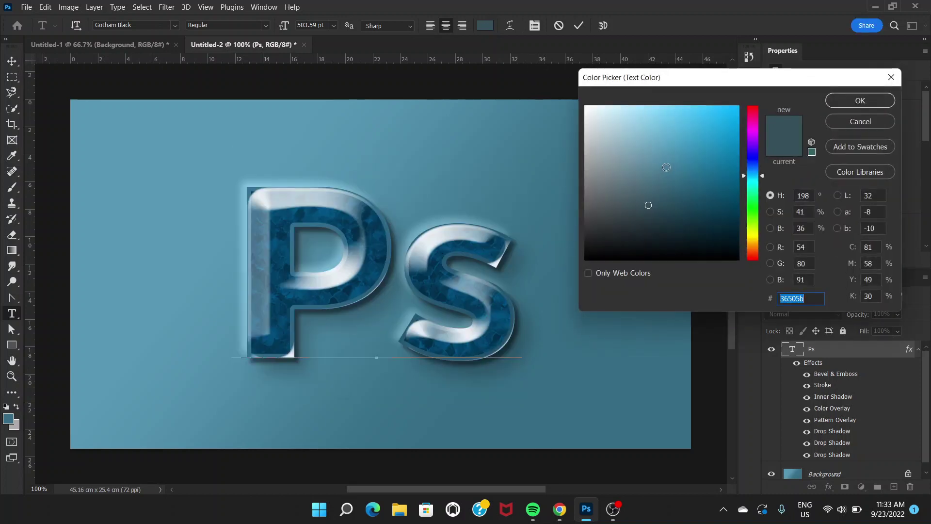
pyautogui.click(667, 167)
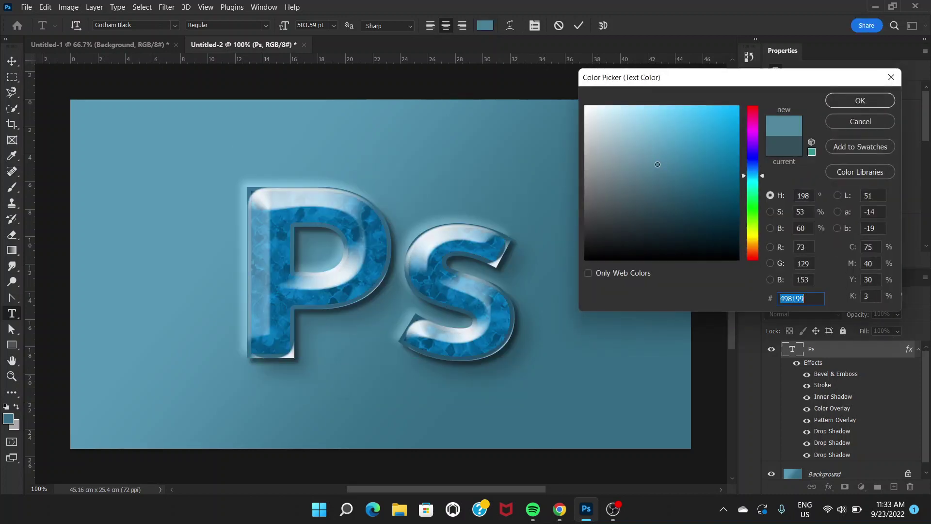
pyautogui.click(657, 164)
pyautogui.click(672, 159)
pyautogui.click(684, 123)
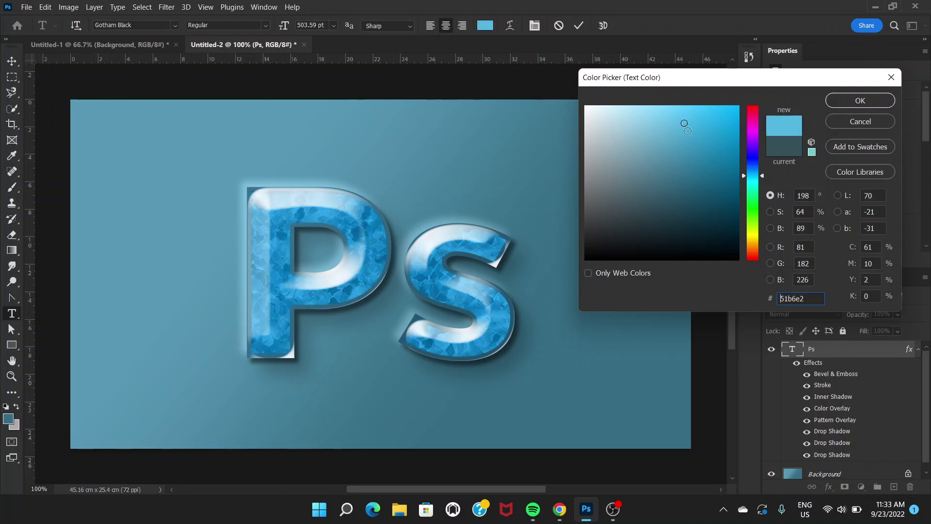
pyautogui.click(712, 144)
pyautogui.click(623, 148)
pyautogui.click(682, 117)
pyautogui.click(698, 124)
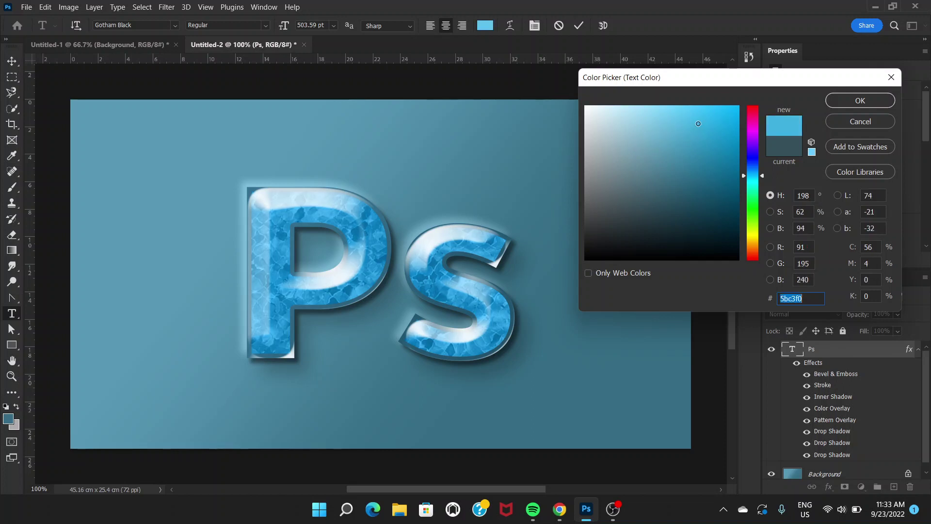
pyautogui.click(671, 116)
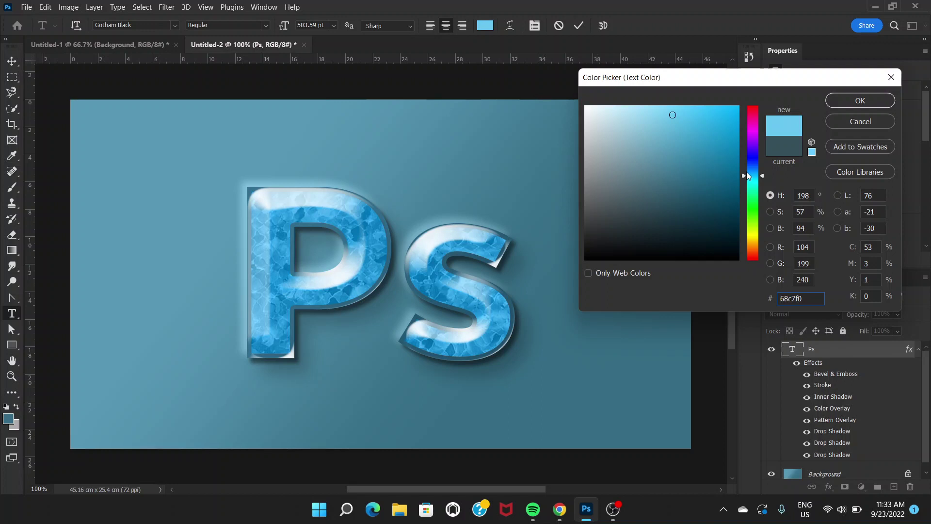
# Shift the hue to about 181 for light cyan #7eeeef text and finish editing.
pyautogui.moveTo(745, 177); pyautogui.dragTo(744, 171)
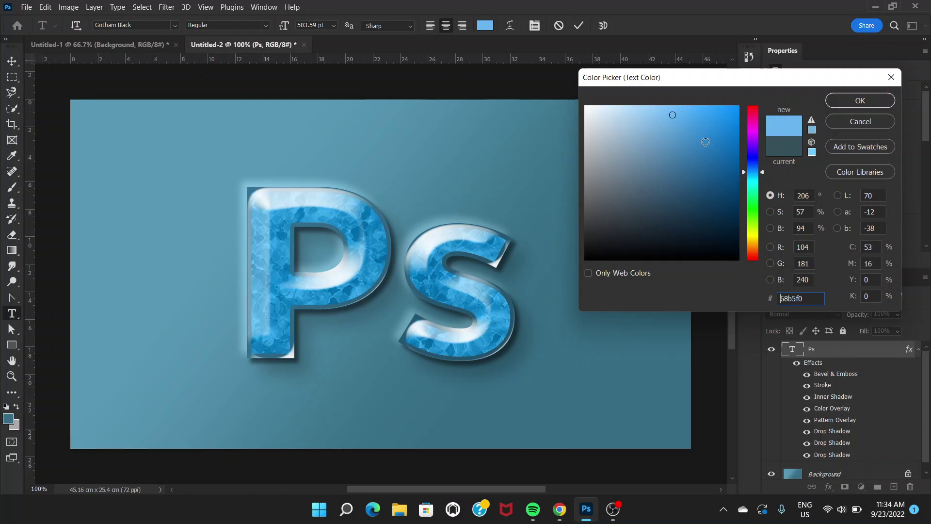
pyautogui.click(657, 126)
pyautogui.click(673, 139)
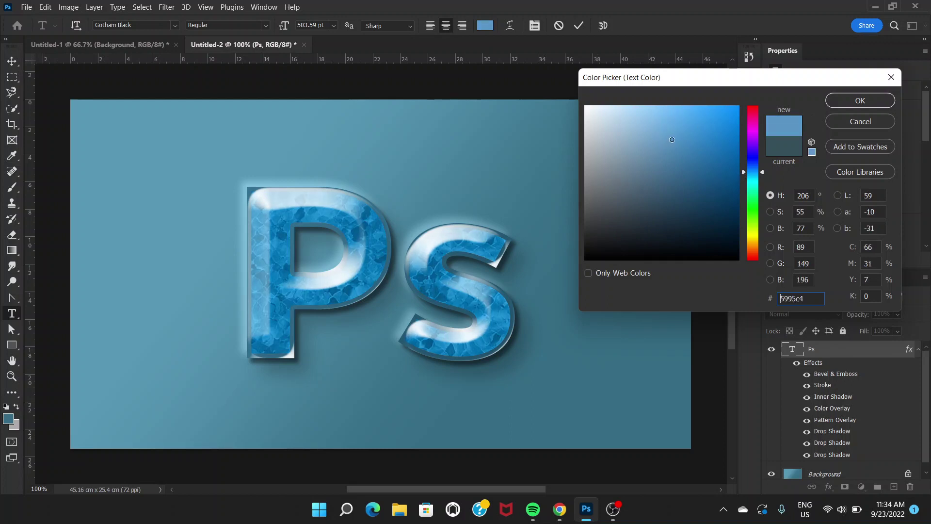
pyautogui.moveTo(680, 124); pyautogui.dragTo(682, 114)
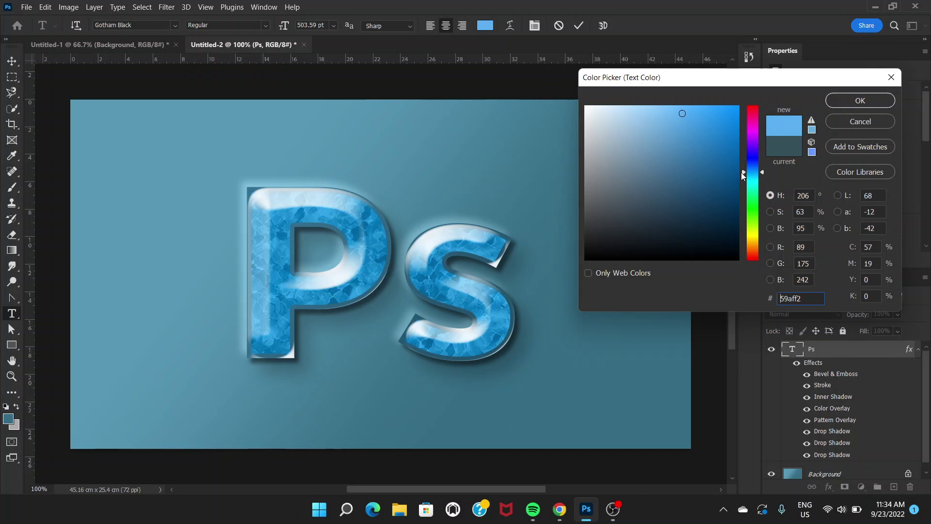
pyautogui.moveTo(745, 174); pyautogui.dragTo(744, 183)
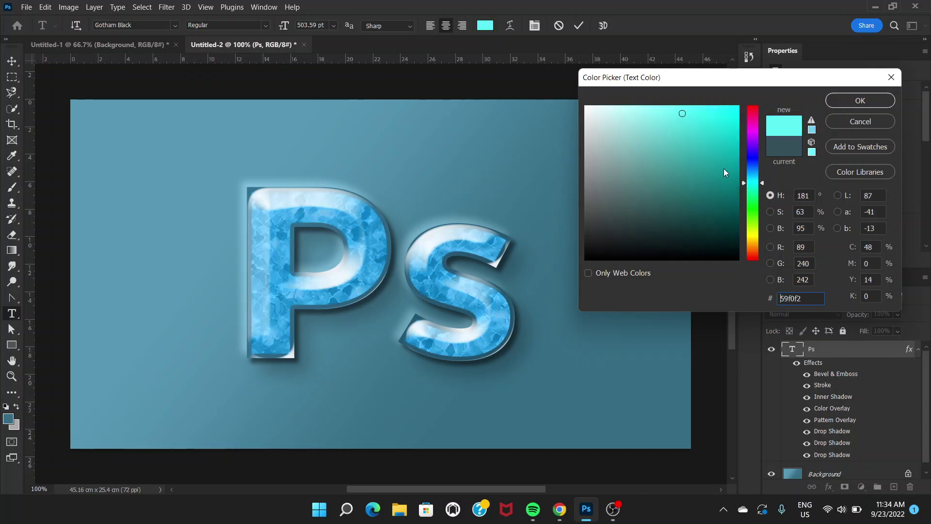
pyautogui.click(684, 118)
pyautogui.moveTo(745, 183); pyautogui.dragTo(743, 182)
pyautogui.moveTo(654, 111); pyautogui.dragTo(659, 116)
pyautogui.click(856, 102)
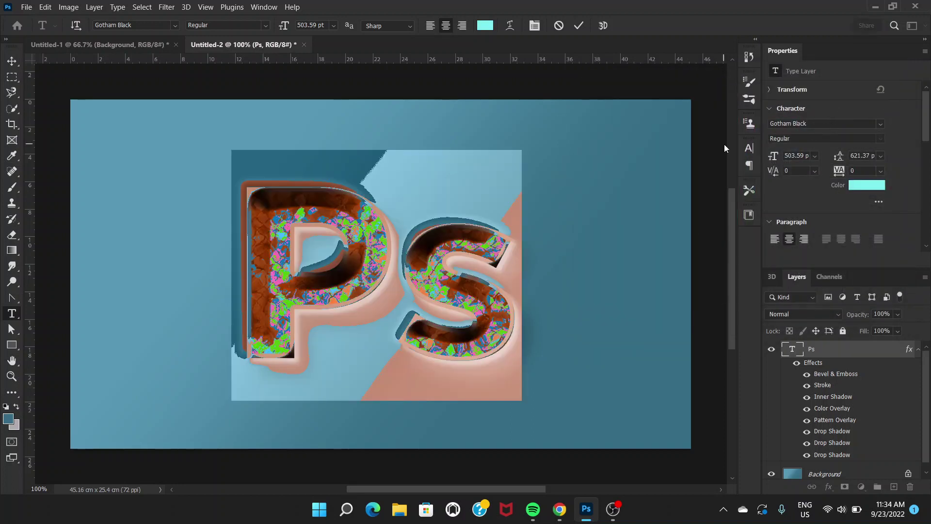
pyautogui.press('v')
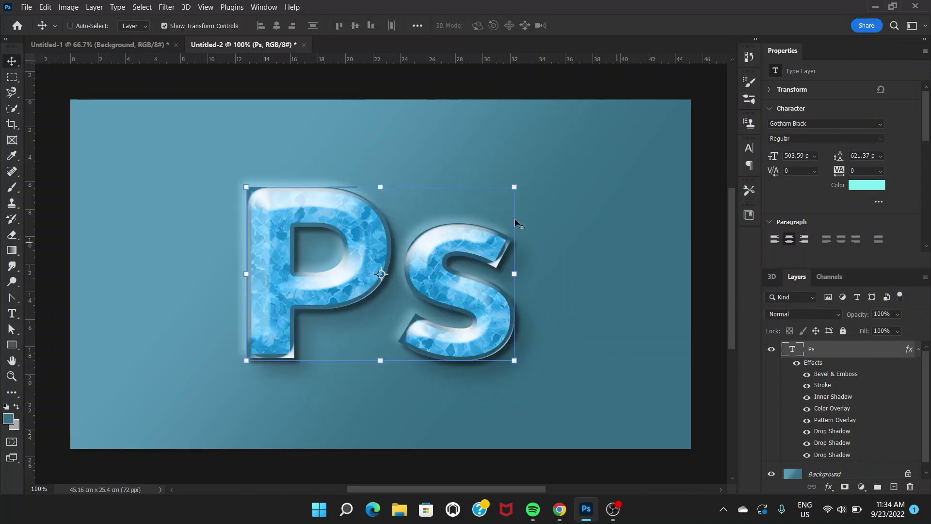
# Apply Brightness/Contrast to the Background layer with Brightness -24 and Contrast -40.
pyautogui.scroll(-1, 930, 380)
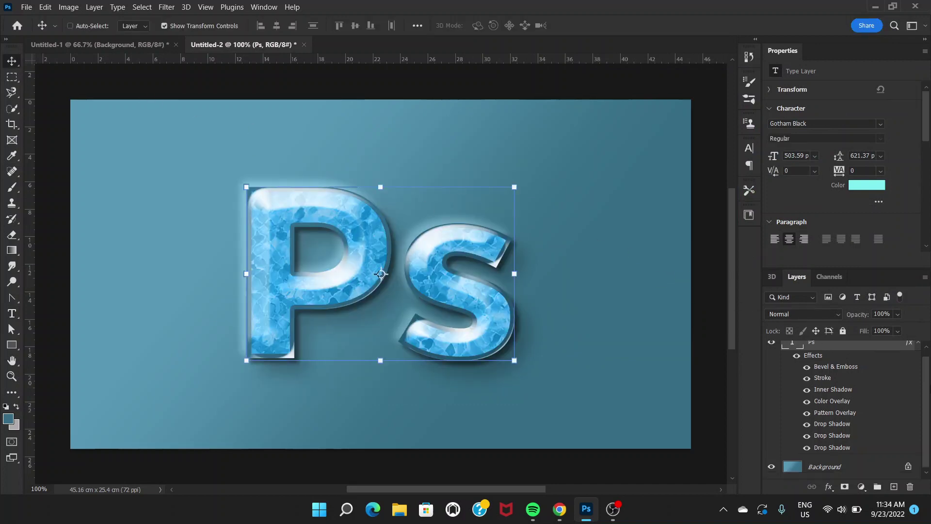
pyautogui.click(847, 467)
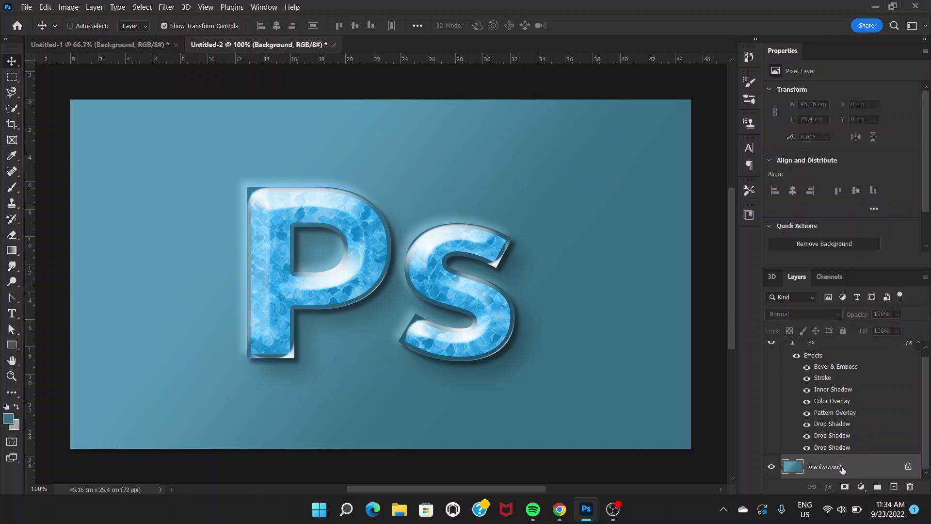
pyautogui.click(69, 6)
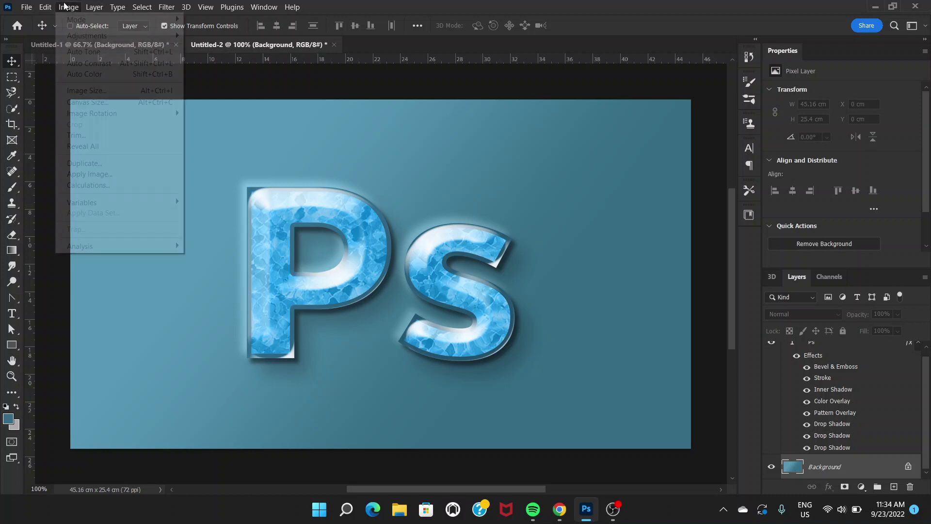
pyautogui.moveTo(135, 38)
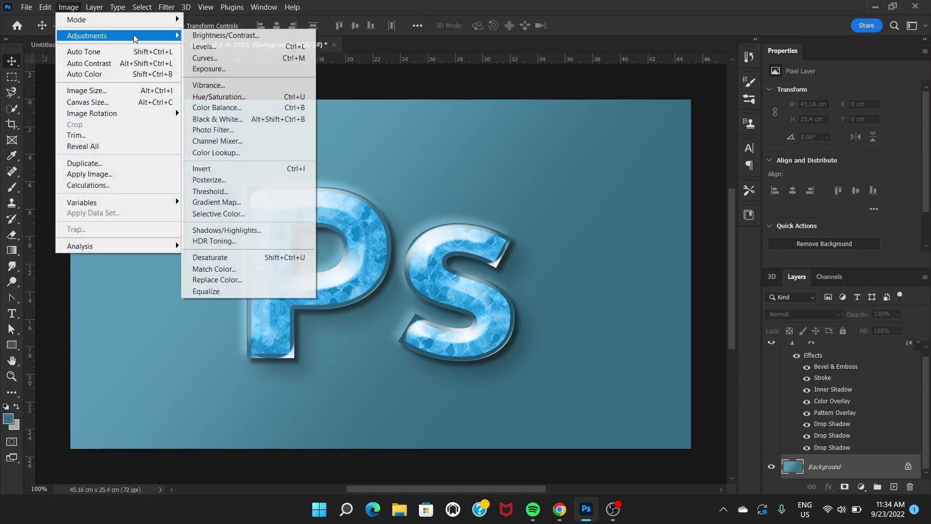
pyautogui.click(199, 38)
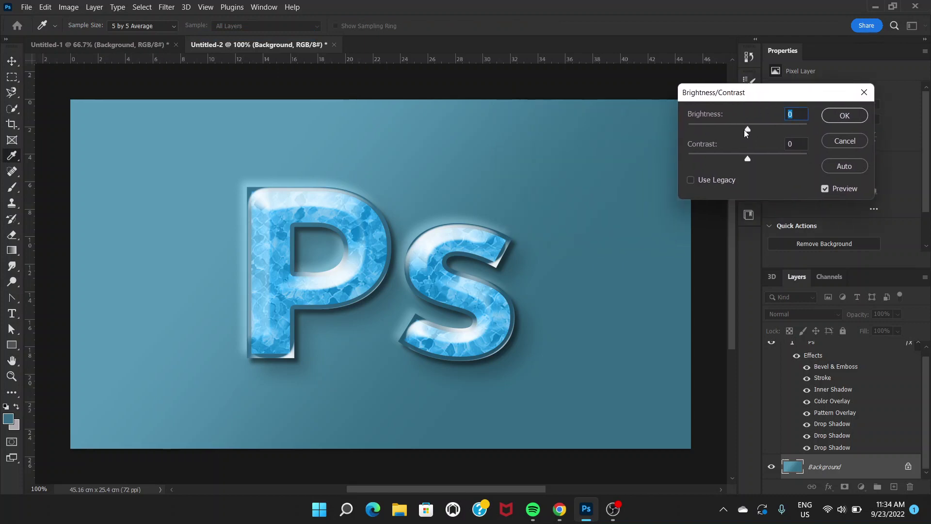
pyautogui.moveTo(745, 131); pyautogui.dragTo(702, 161)
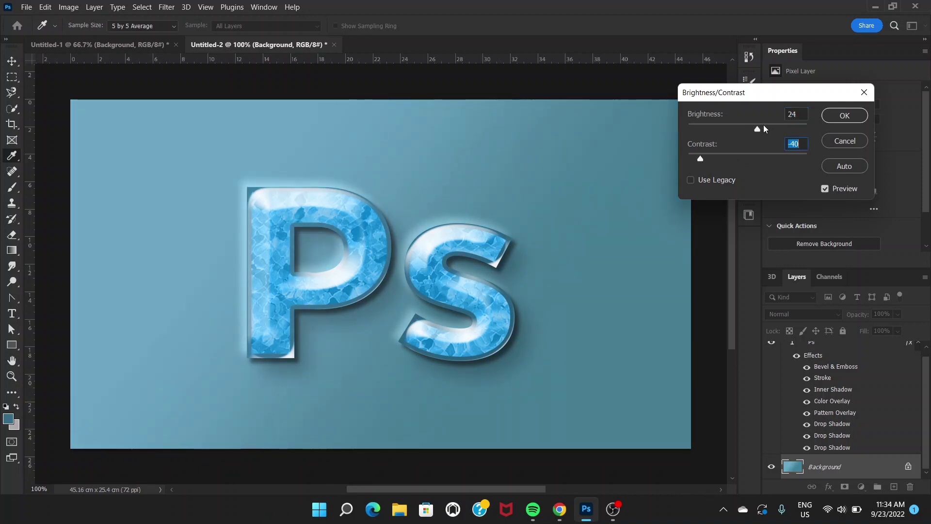
pyautogui.moveTo(756, 129)
pyautogui.mouseDown()
pyautogui.moveTo(767, 130)
pyautogui.moveTo(707, 138)
pyautogui.moveTo(778, 129)
pyautogui.moveTo(739, 130)
pyautogui.mouseUp()
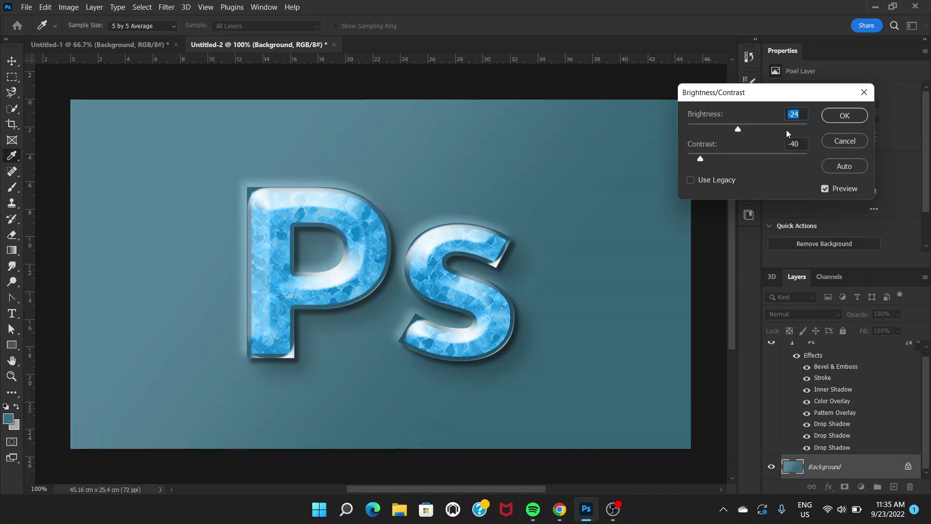
pyautogui.click(839, 118)
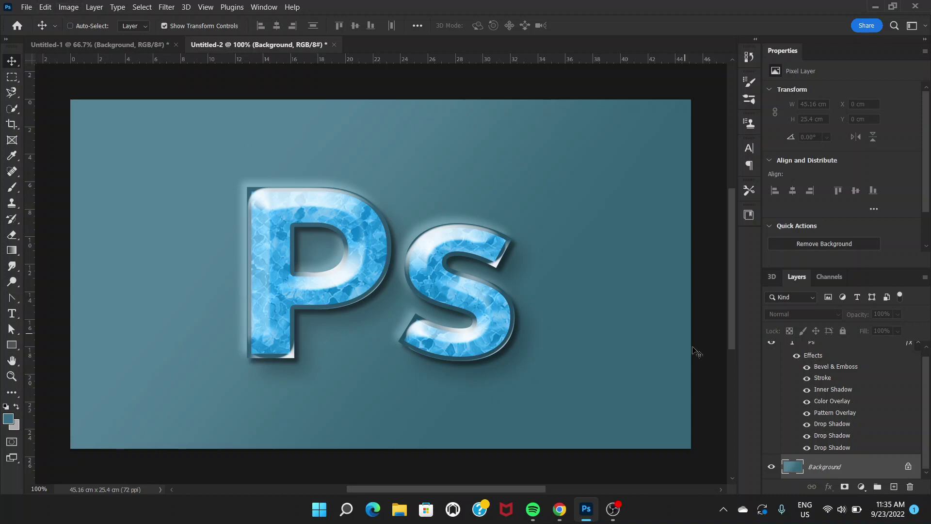
# Apply Hue/Saturation to the Background layer: Hue +5, Saturation +43, Lightness +7.
pyautogui.click(68, 7)
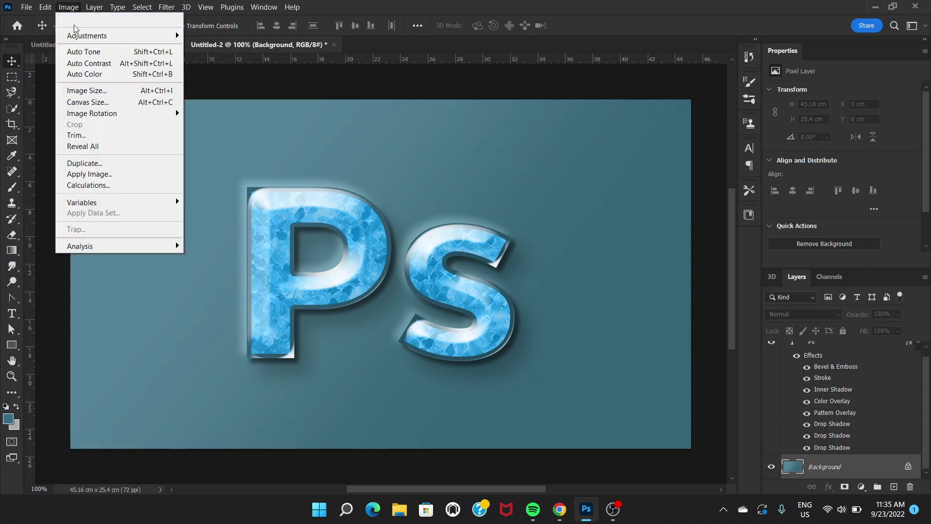
pyautogui.moveTo(147, 37)
pyautogui.click(230, 97)
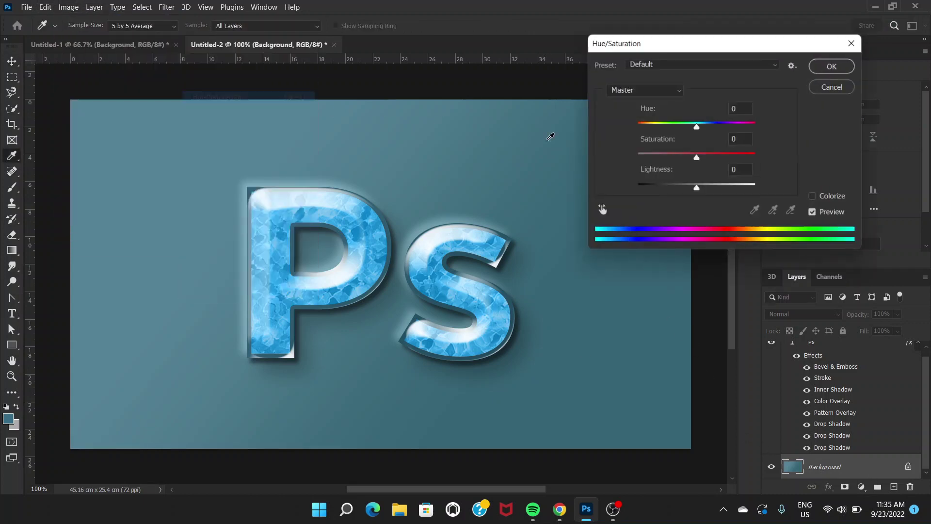
pyautogui.moveTo(698, 129); pyautogui.dragTo(720, 165)
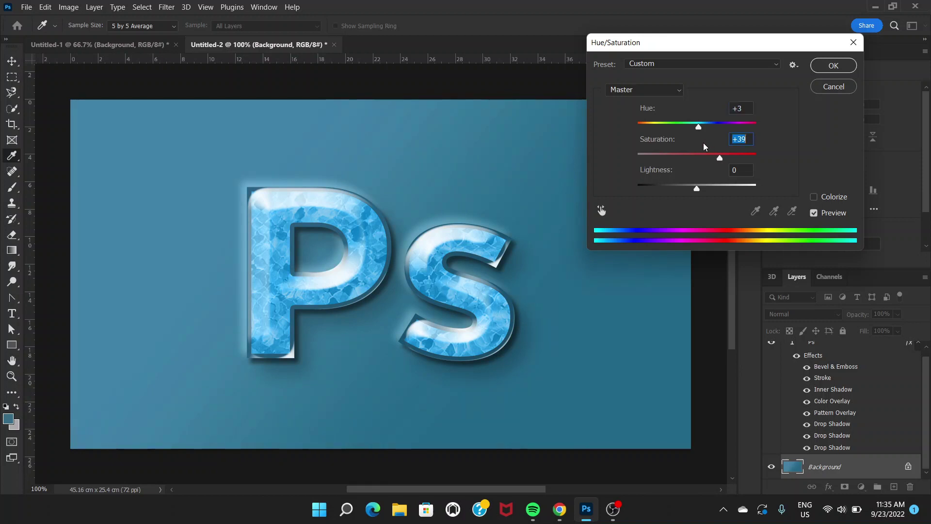
pyautogui.moveTo(701, 127); pyautogui.dragTo(699, 128)
pyautogui.moveTo(697, 189)
pyautogui.mouseDown()
pyautogui.moveTo(688, 189)
pyautogui.moveTo(720, 189)
pyautogui.moveTo(701, 187)
pyautogui.mouseUp()
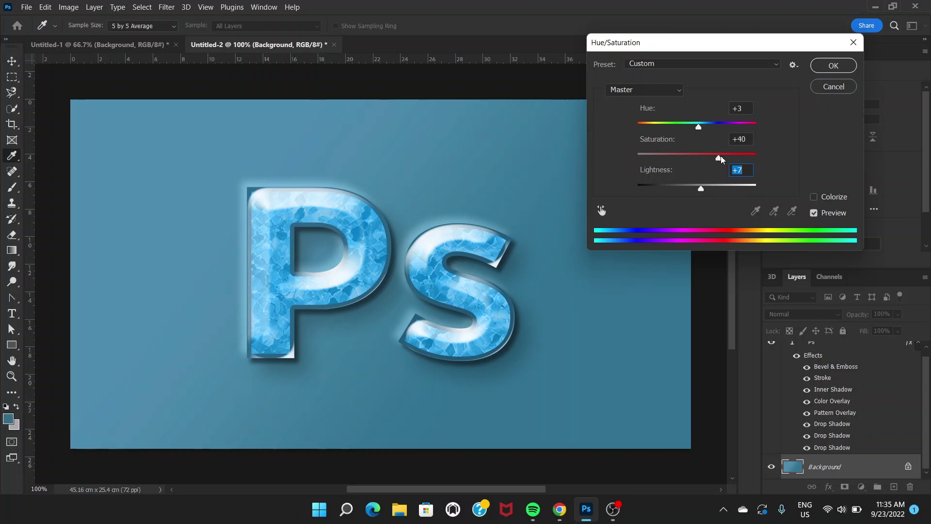
pyautogui.moveTo(700, 124); pyautogui.dragTo(700, 126)
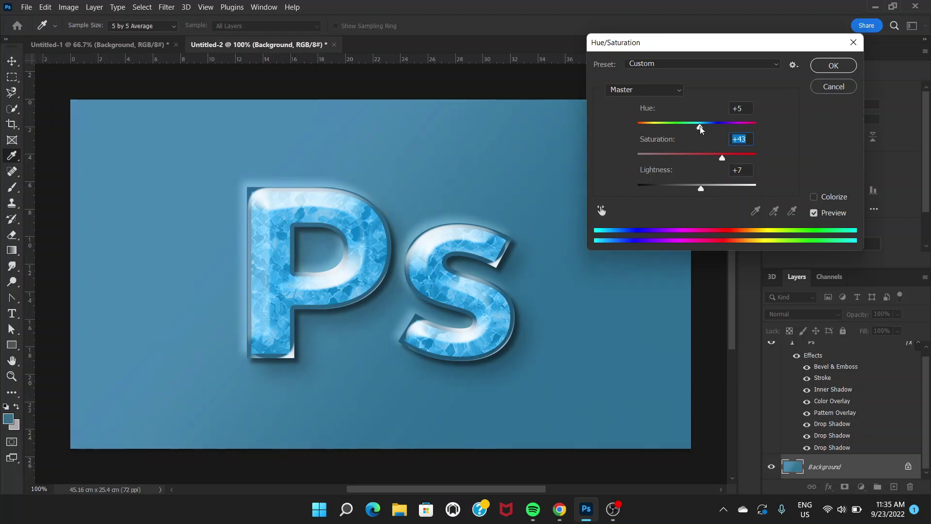
pyautogui.click(834, 65)
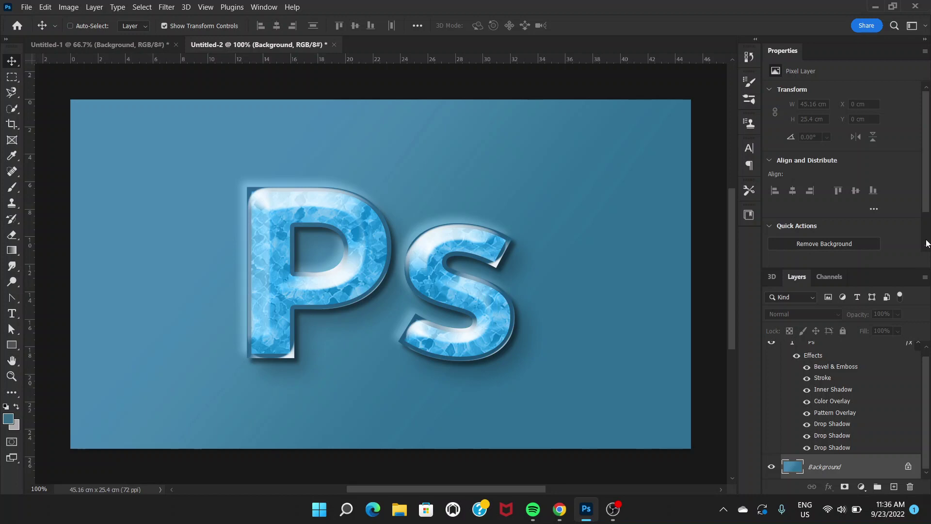
# Set the Ps layer's Bevel & Emboss to Depth 396%, Size 40 px, Soften 5 px.
pyautogui.scroll(1, 901, 368)
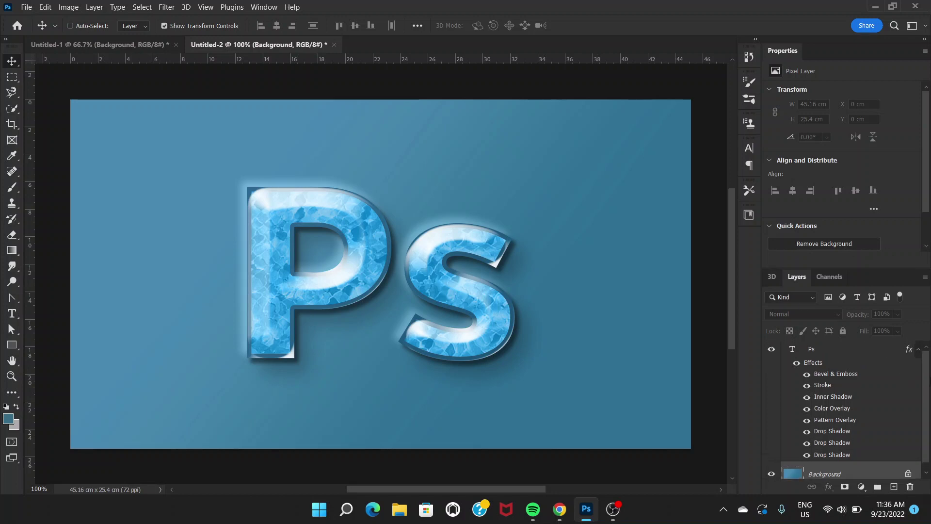
pyautogui.click(854, 351)
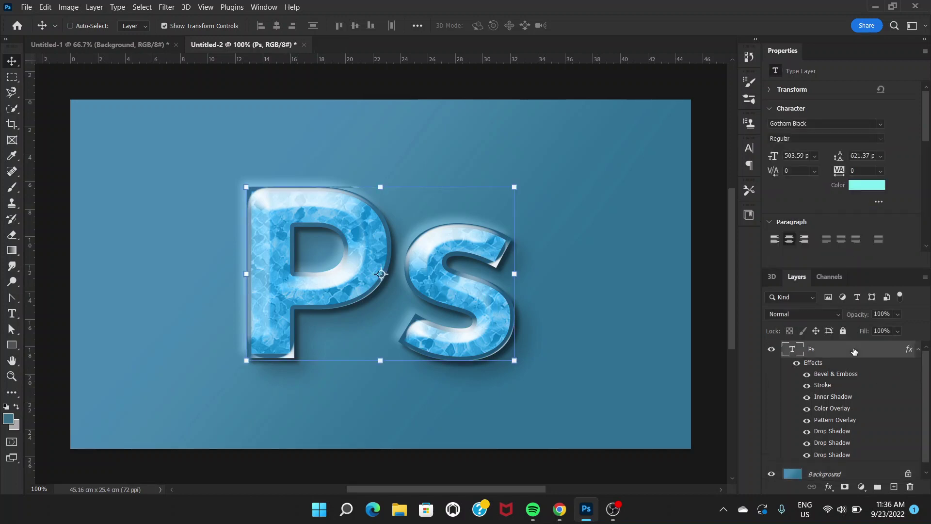
pyautogui.doubleClick(855, 351)
pyautogui.moveTo(310, 77); pyautogui.dragTo(577, 38)
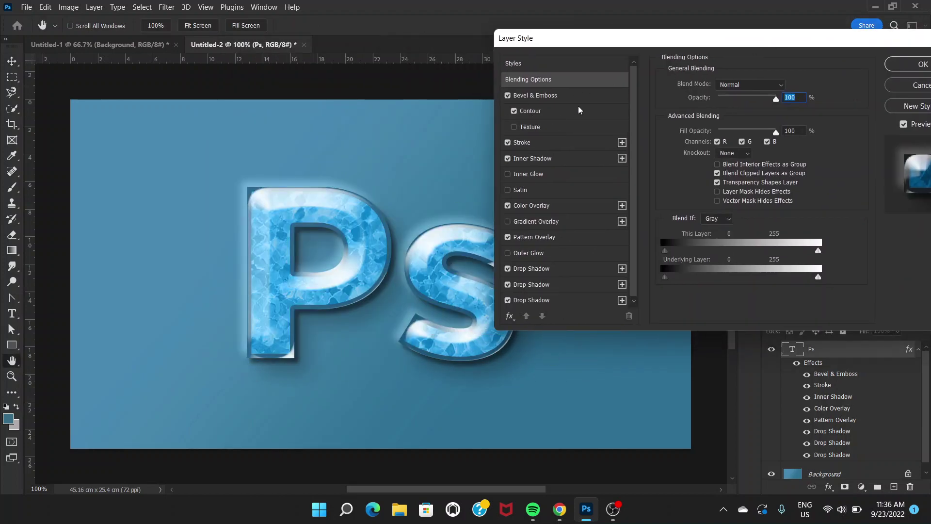
pyautogui.click(577, 101)
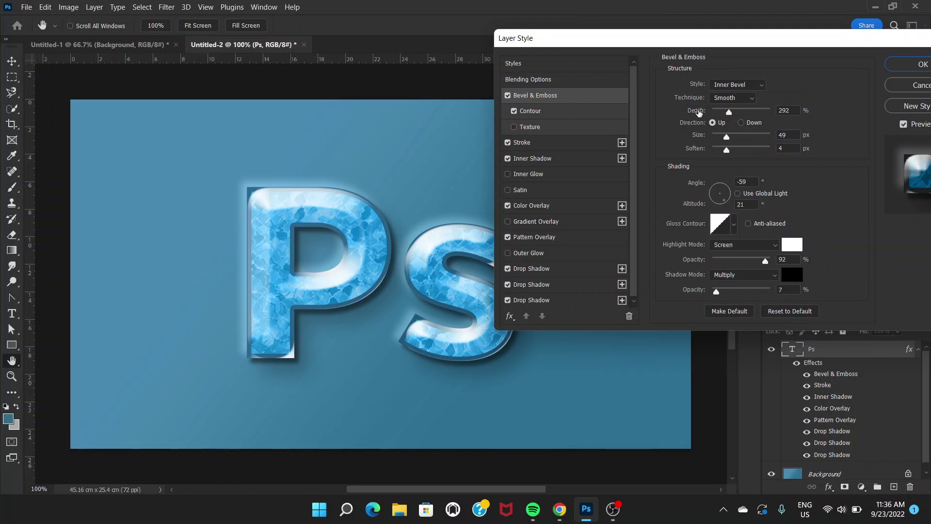
pyautogui.moveTo(729, 115)
pyautogui.mouseDown()
pyautogui.moveTo(719, 116)
pyautogui.moveTo(735, 116)
pyautogui.mouseUp()
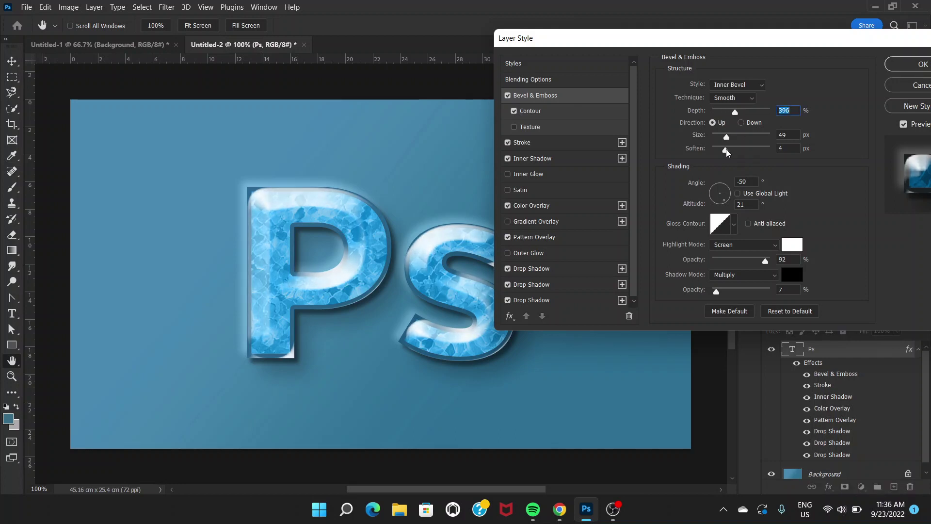
pyautogui.moveTo(727, 150)
pyautogui.mouseDown()
pyautogui.moveTo(719, 152)
pyautogui.moveTo(748, 156)
pyautogui.moveTo(732, 160)
pyautogui.moveTo(724, 140)
pyautogui.moveTo(735, 142)
pyautogui.moveTo(726, 144)
pyautogui.mouseUp()
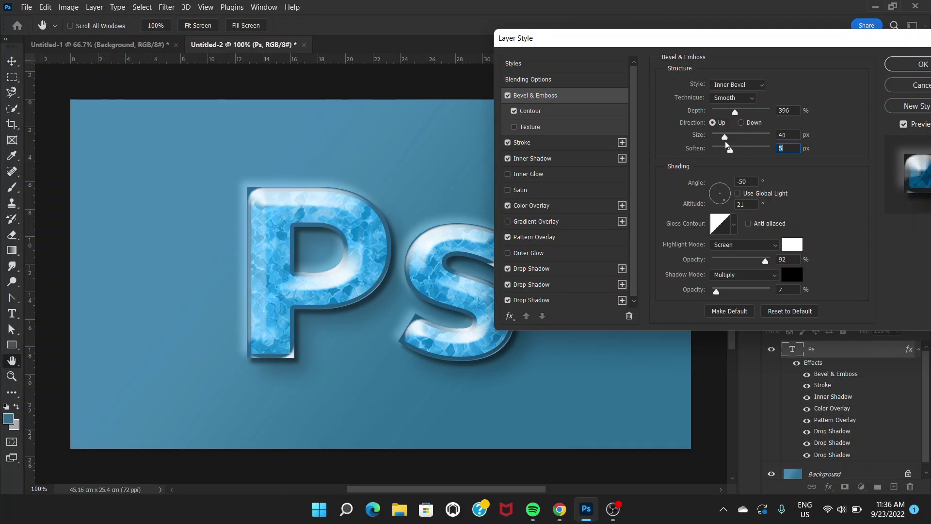
pyautogui.click(725, 136)
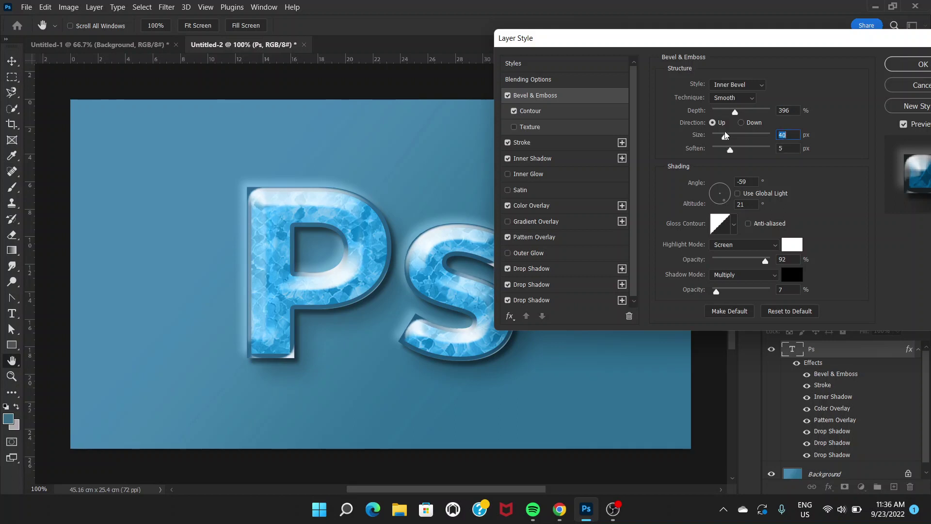
pyautogui.click(907, 85)
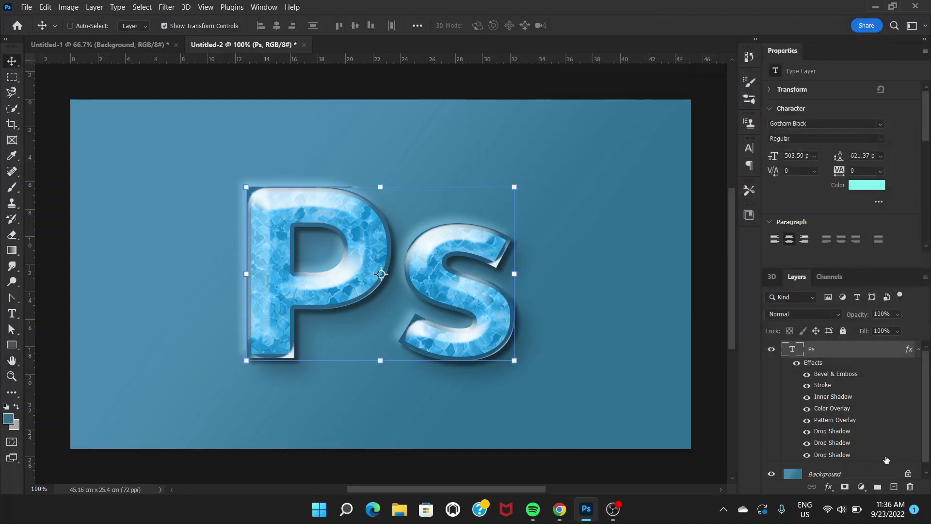
pyautogui.click(867, 471)
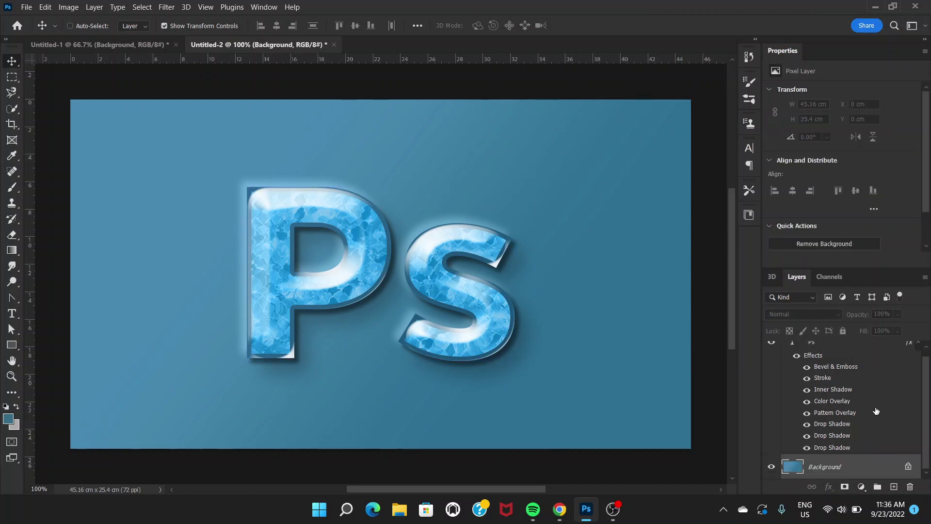